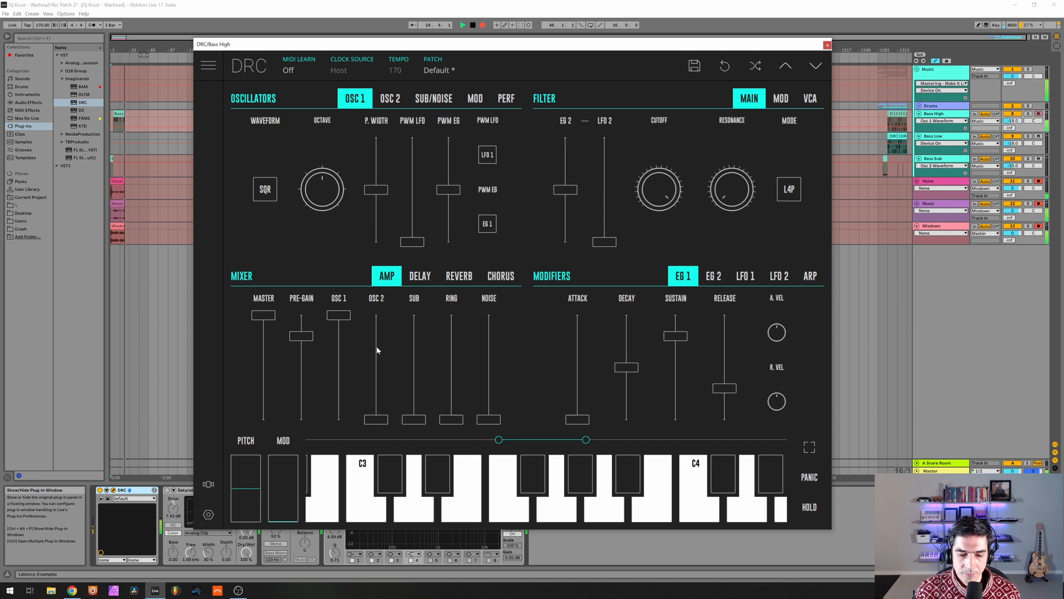
Bring oscillator 2 to full level in the mixer, lower oscillator 1 slightly, and raise oscillator 2's octave.
drag(338, 316, 375, 214)
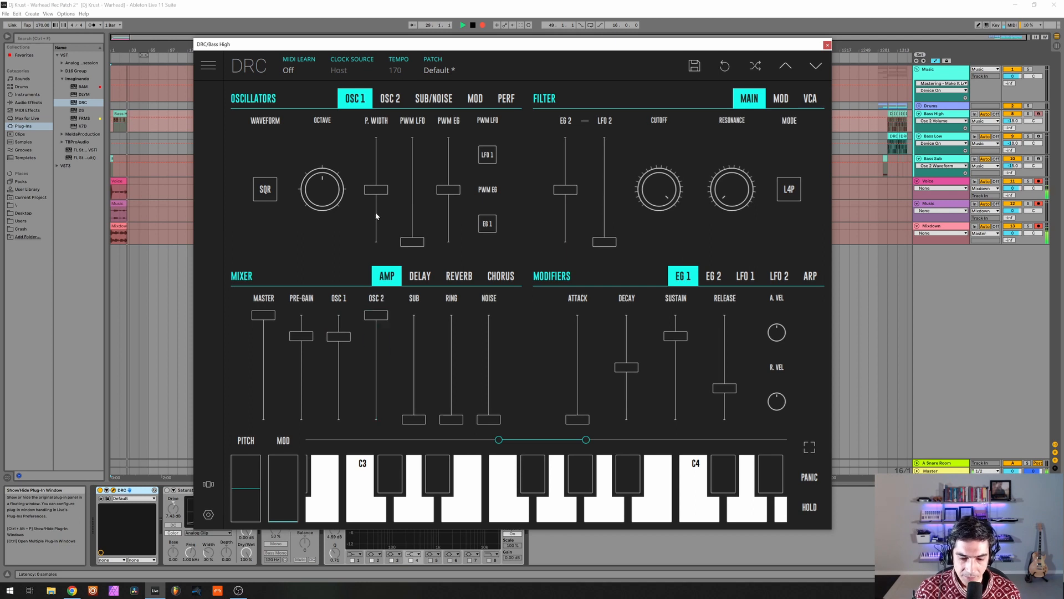
click(390, 98)
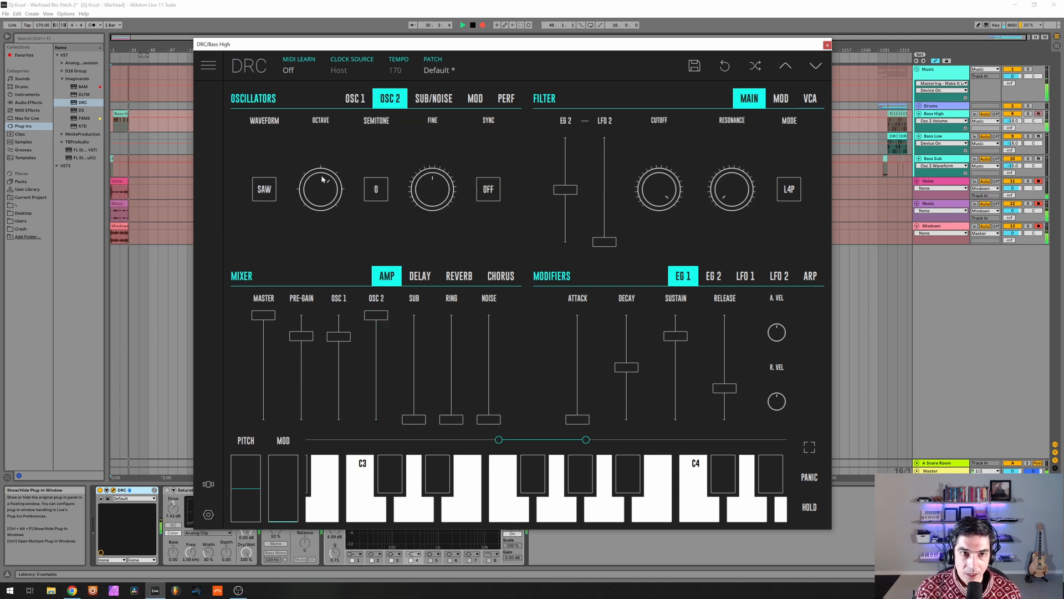
drag(320, 192, 322, 141)
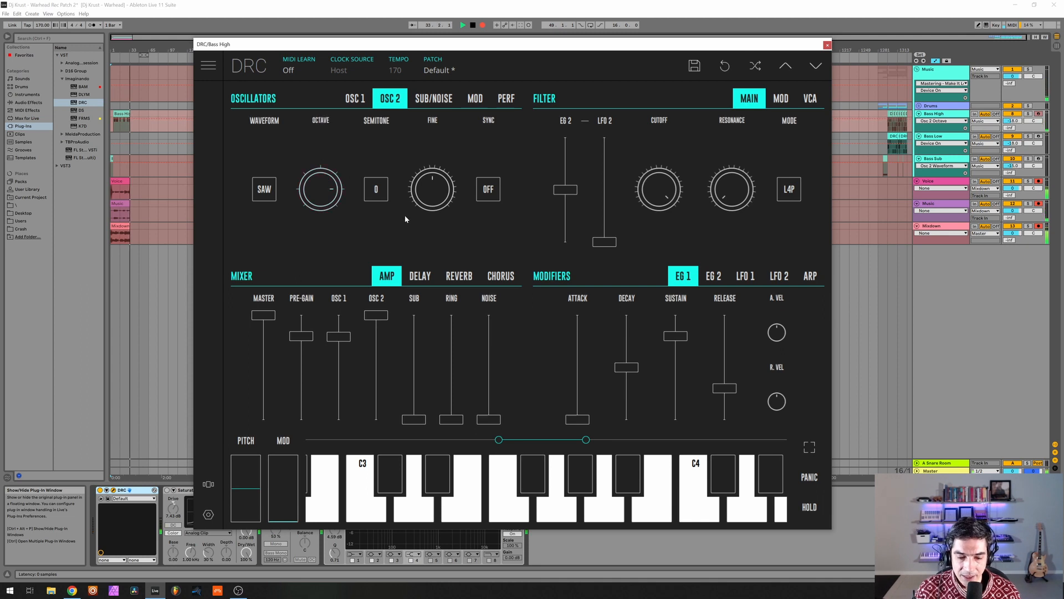
Set oscillator 2 to 3 semitones with an SQR waveform, and raise the mixer pre-gain to about 0.935.
click(376, 194)
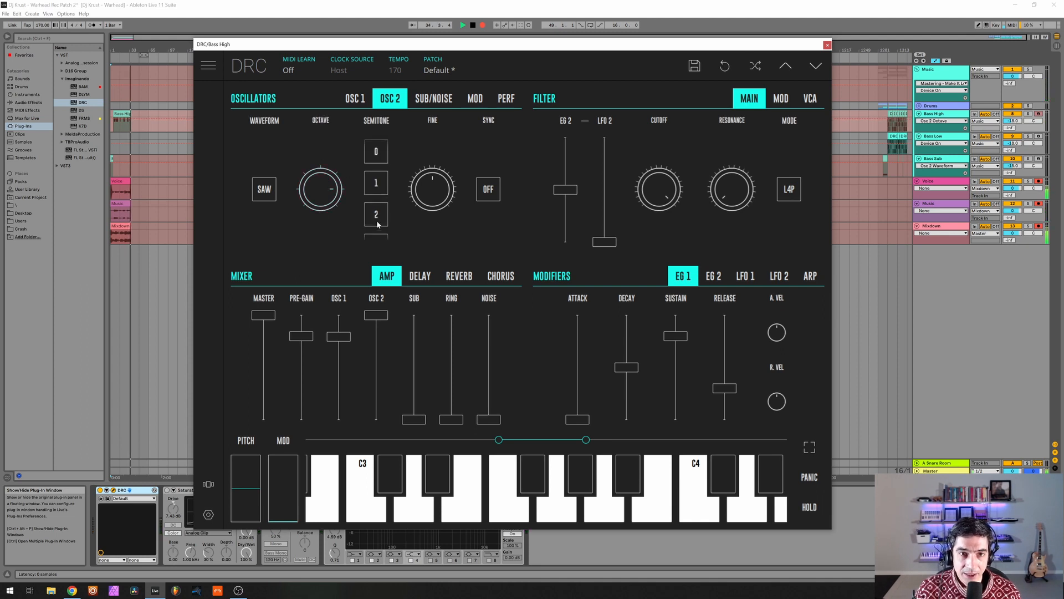
click(379, 217)
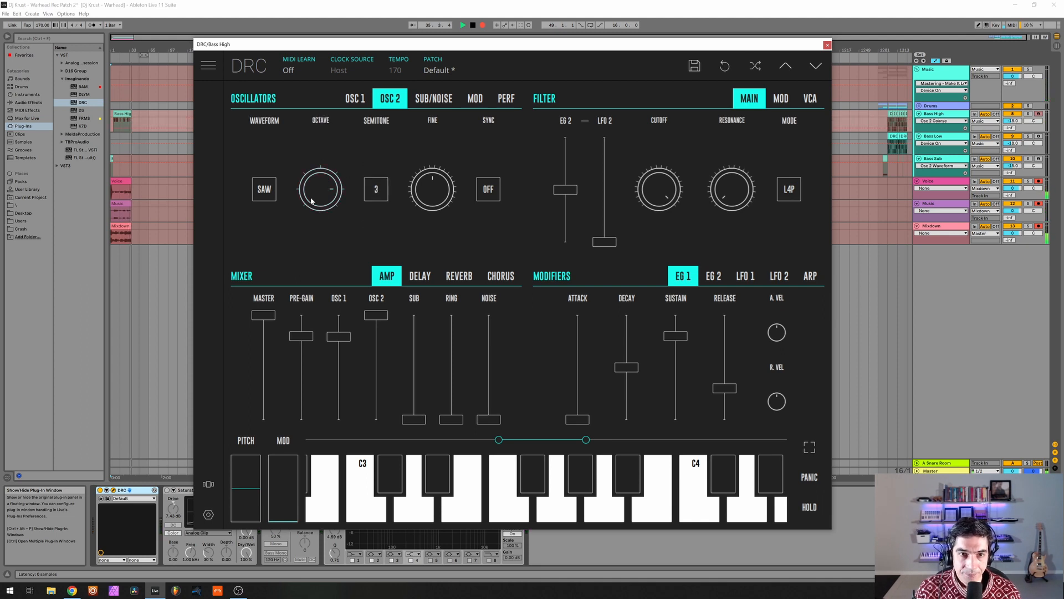
click(268, 192)
click(270, 187)
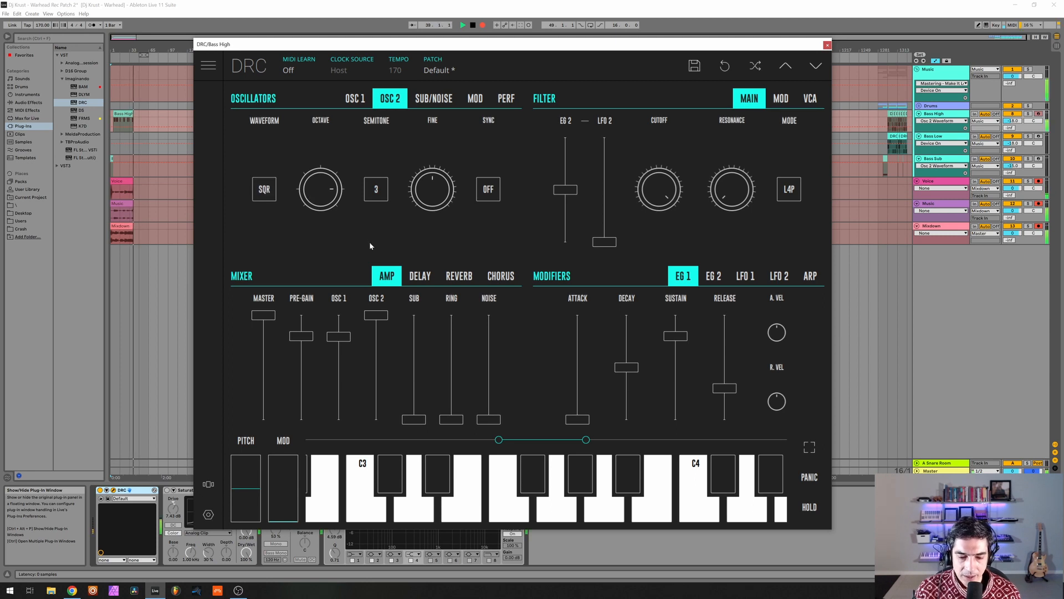
drag(307, 336, 322, 322)
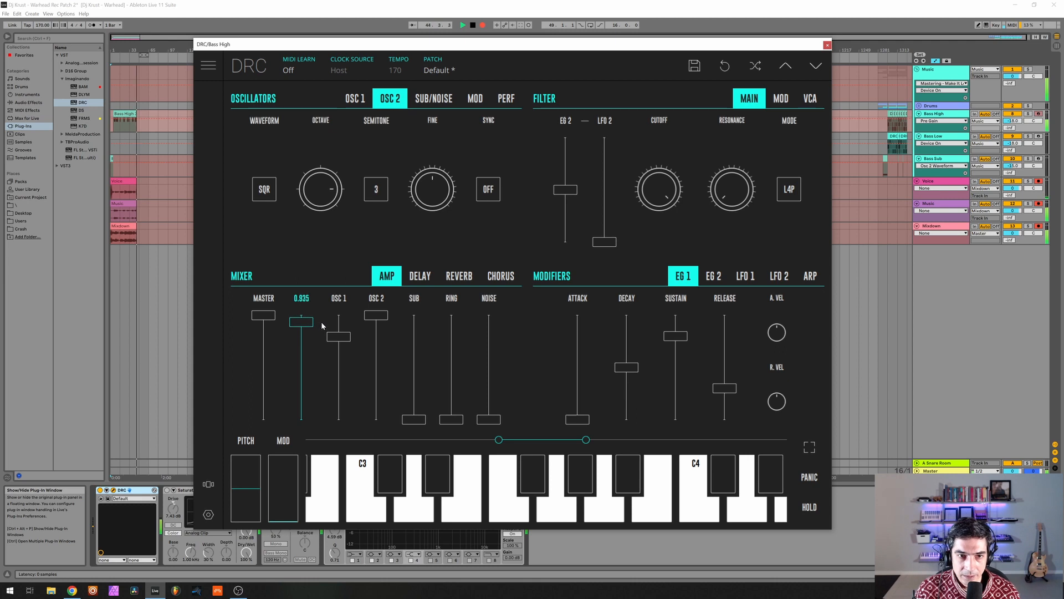
Set the filter cutoff to its minimum, the EG 2 amount slightly below centre, and the keyboard modulation slightly above centre.
click(656, 192)
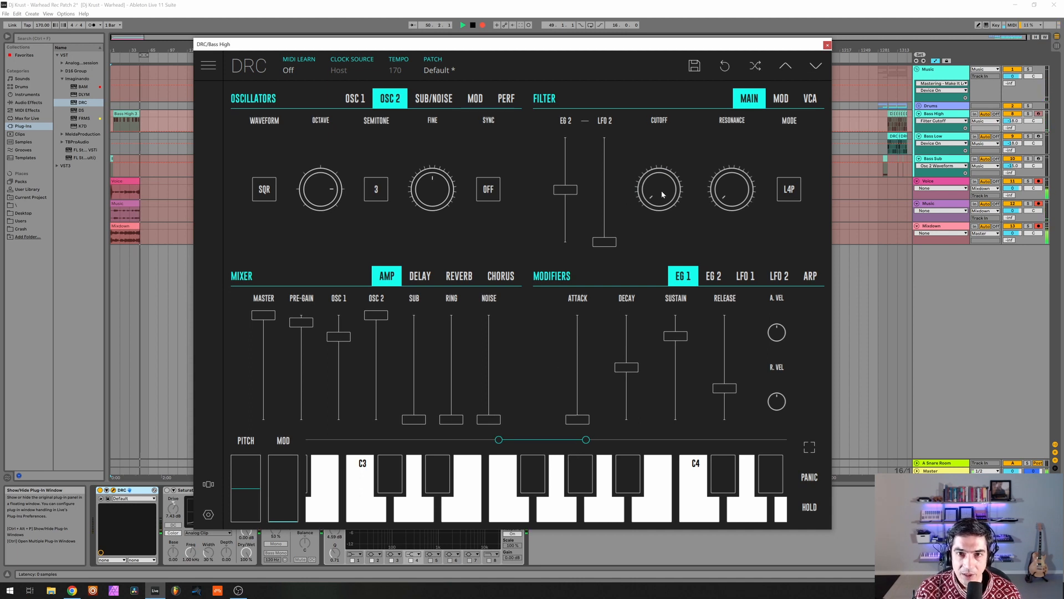
click(716, 277)
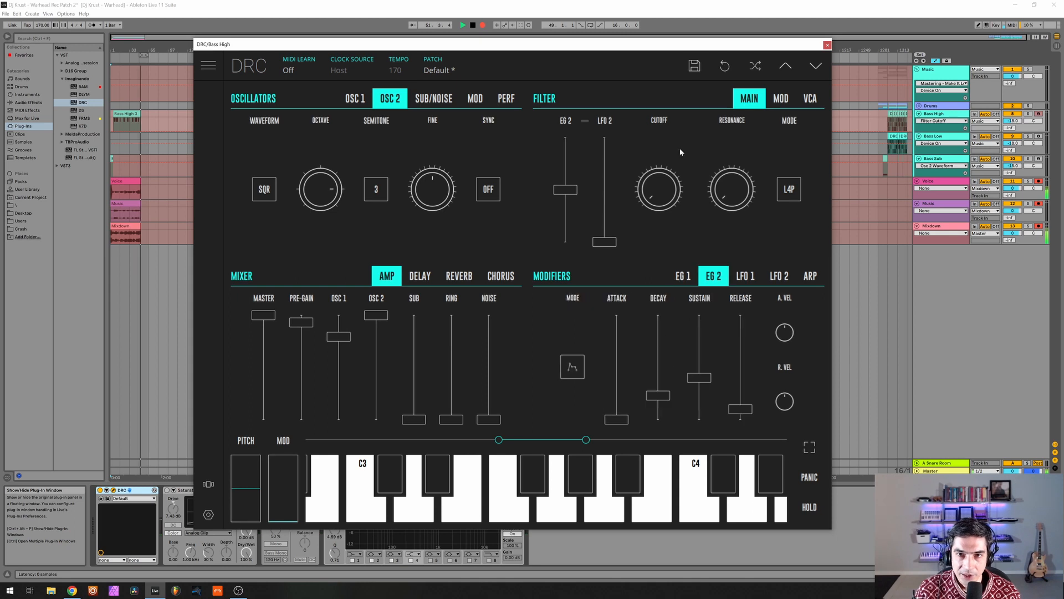
click(683, 276)
click(566, 206)
drag(566, 207, 569, 201)
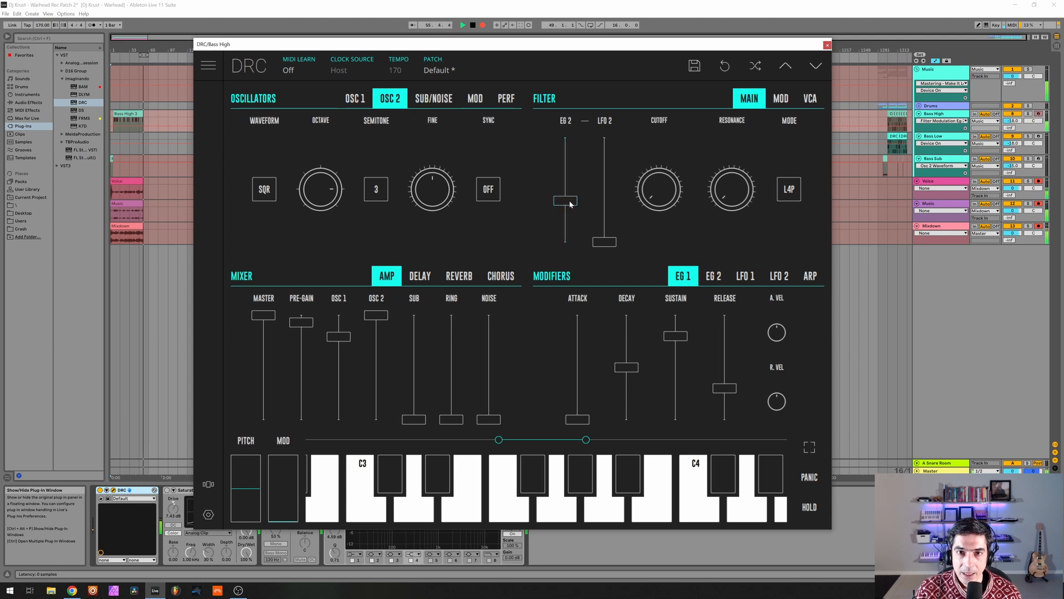
click(781, 100)
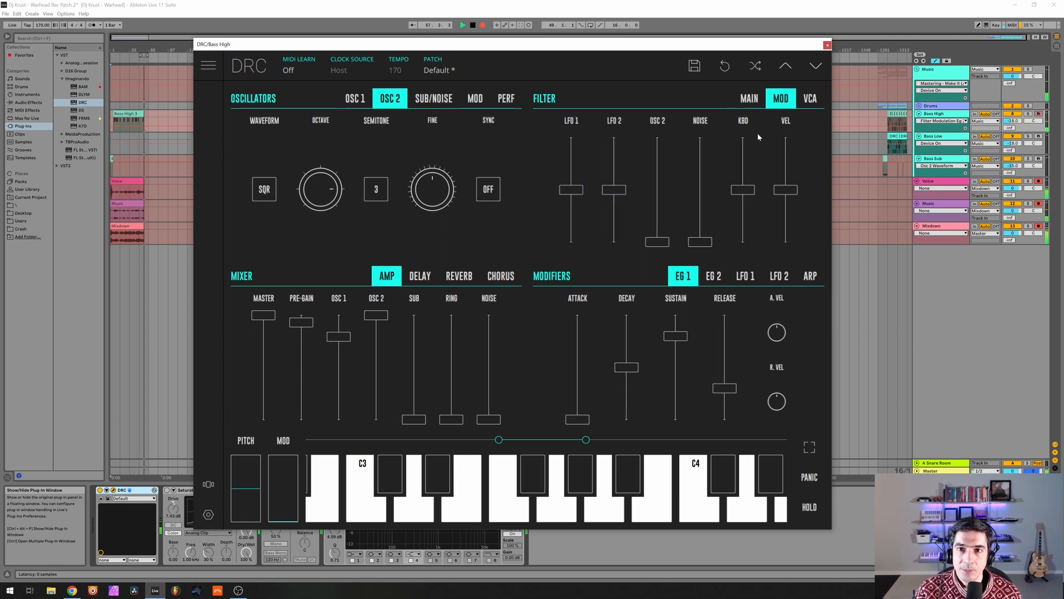
drag(740, 192, 753, 176)
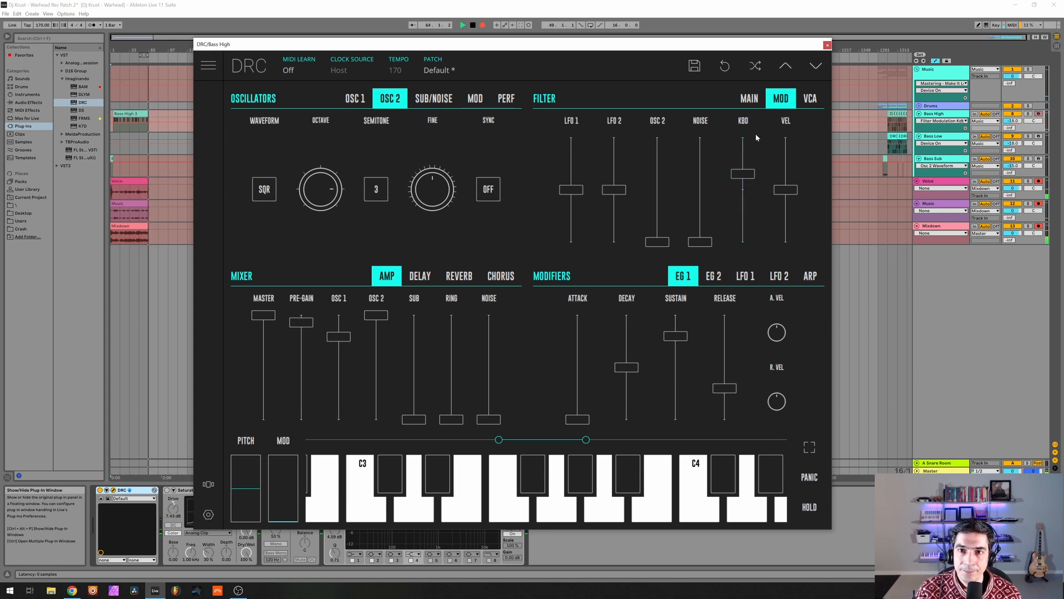
click(750, 99)
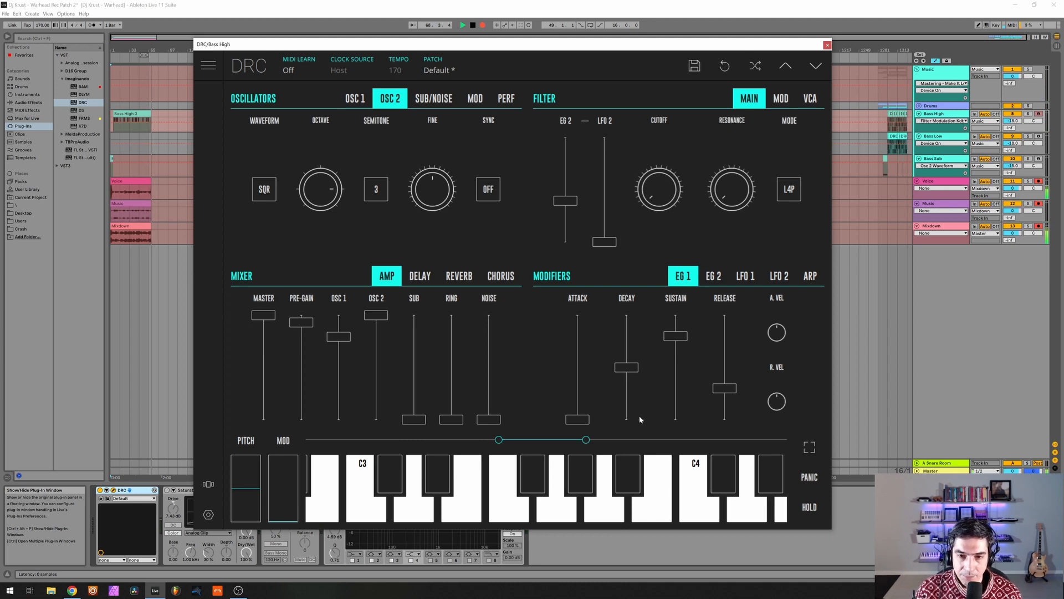
Shorten EG 1's release, and give EG 2 a short attack and decay with sustain and release at zero.
drag(733, 391, 714, 415)
click(710, 277)
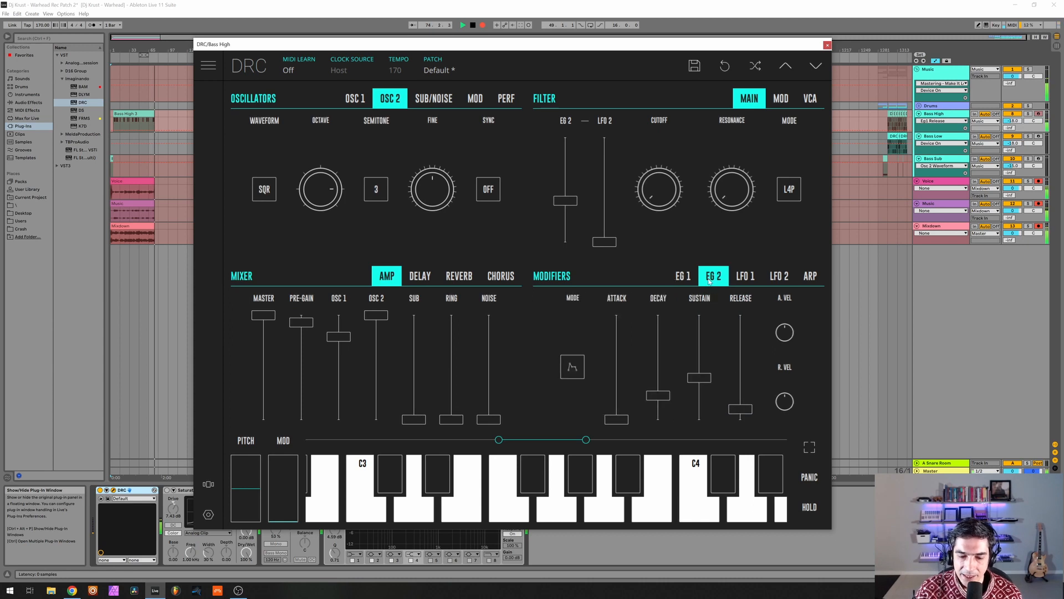
drag(617, 418, 652, 412)
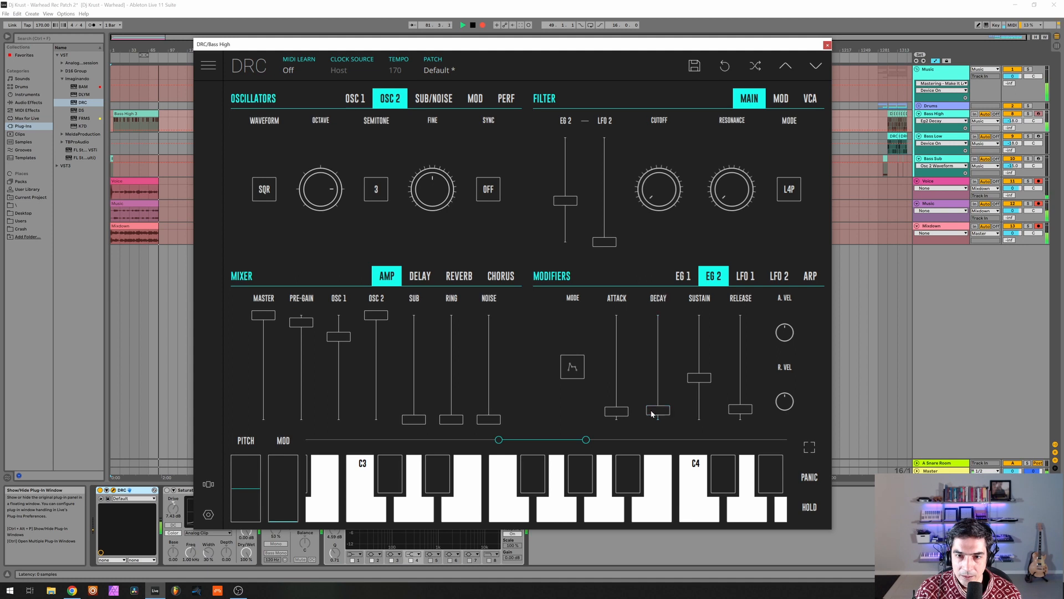
drag(699, 378, 704, 444)
drag(740, 409, 716, 439)
Add reverb with raised amount, decay and modulation and slightly reduced damping, and close the Bass High synth window.
click(464, 277)
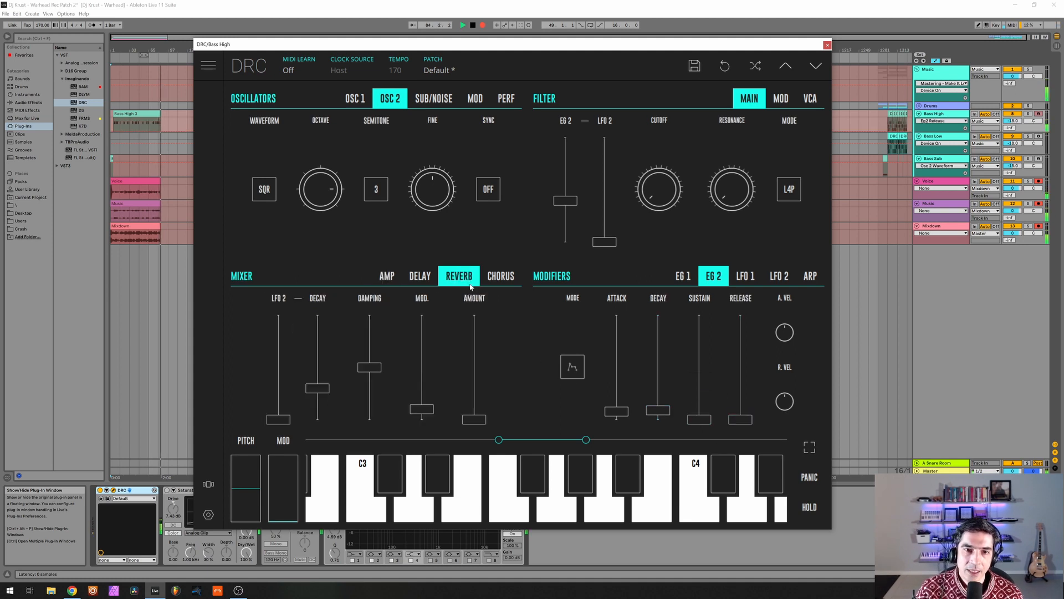
drag(474, 398, 477, 390)
drag(317, 388, 375, 382)
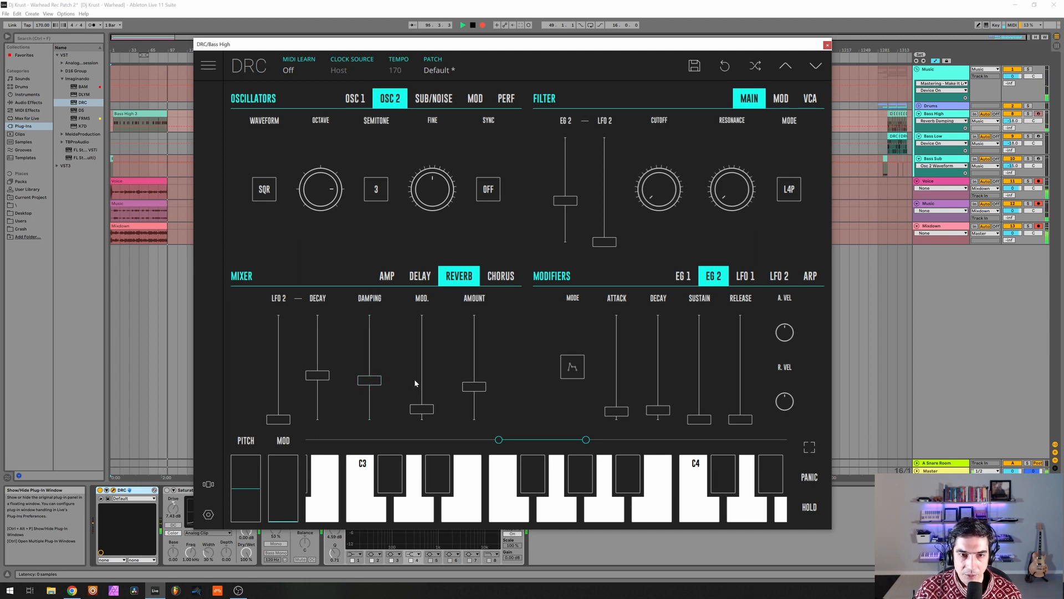
drag(421, 380, 424, 379)
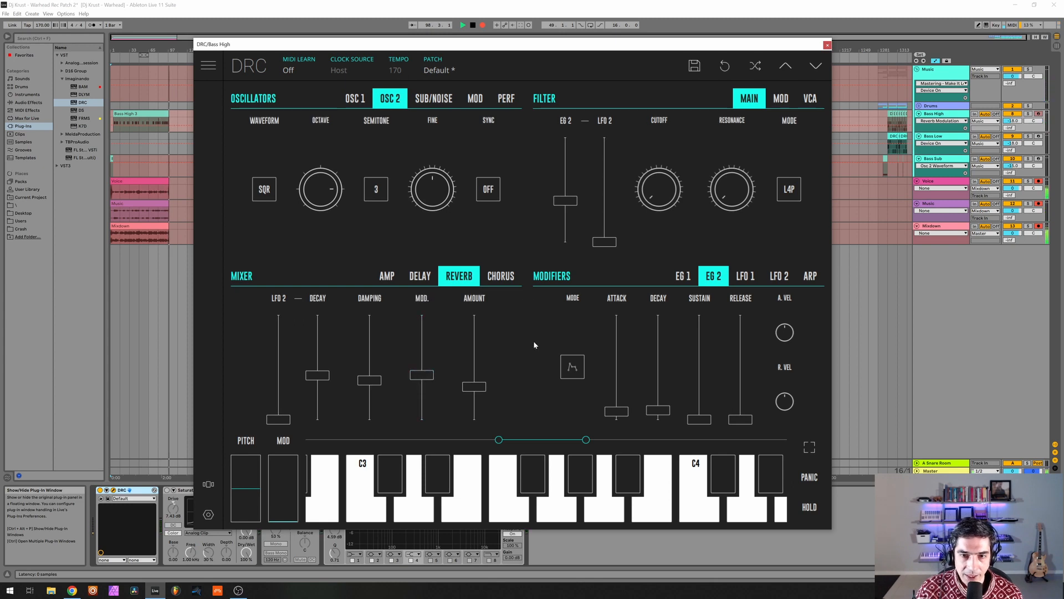
click(827, 45)
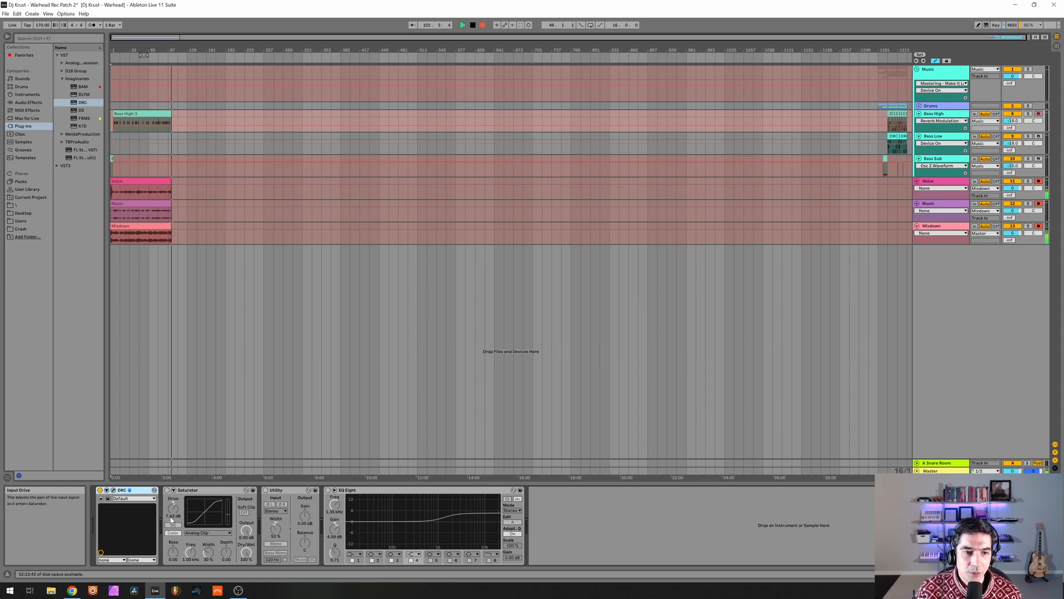
Enable the Saturator, Utility and EQ Eight effects on the Bass High track.
click(167, 491)
click(265, 490)
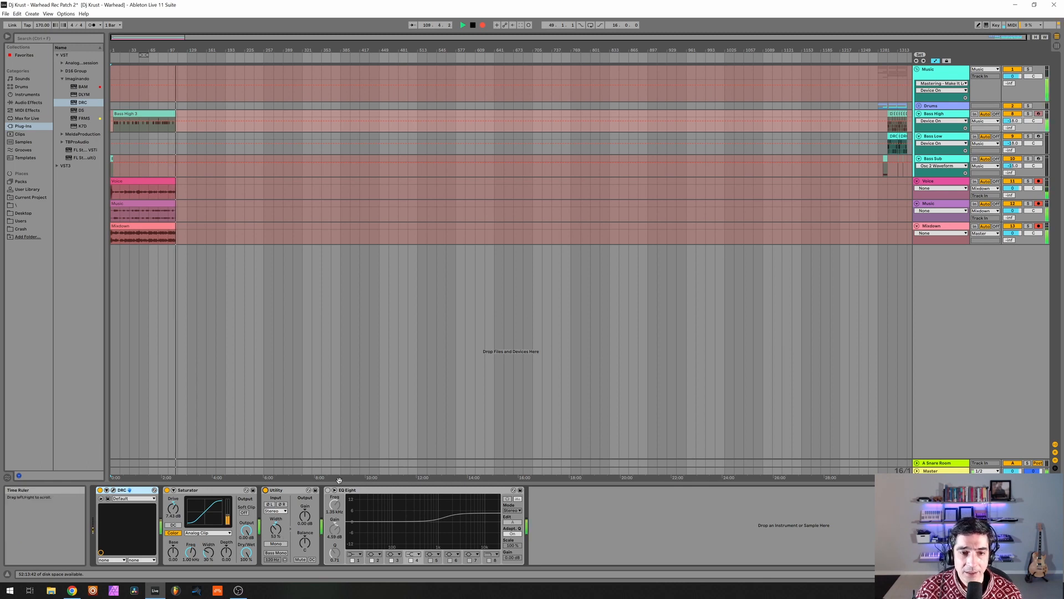
click(328, 491)
click(328, 490)
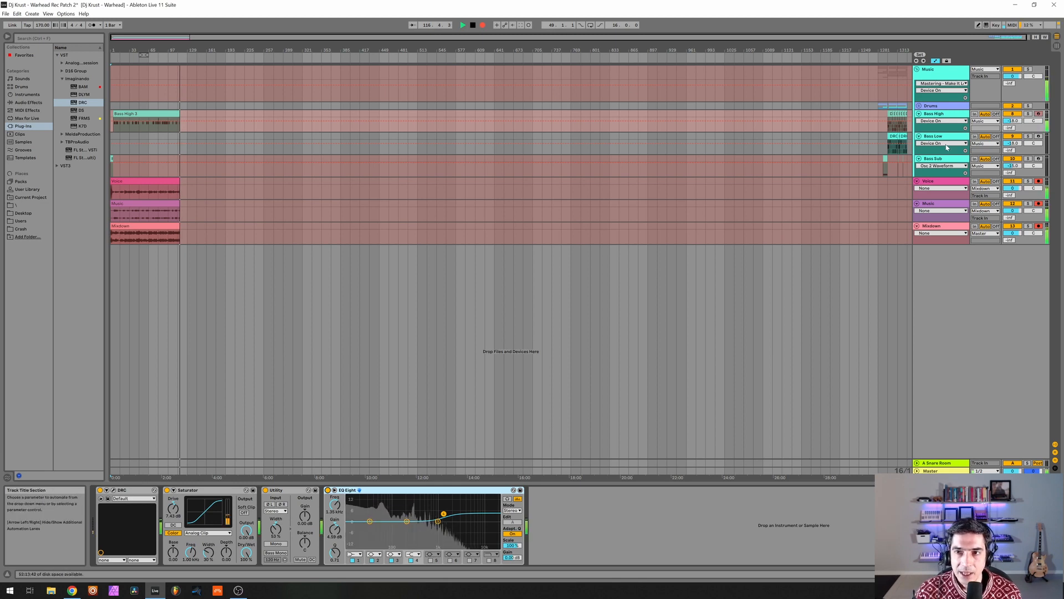
On the Bass Low track, disable the DLYM effect and reset the DRC synth to its Default patch.
click(937, 138)
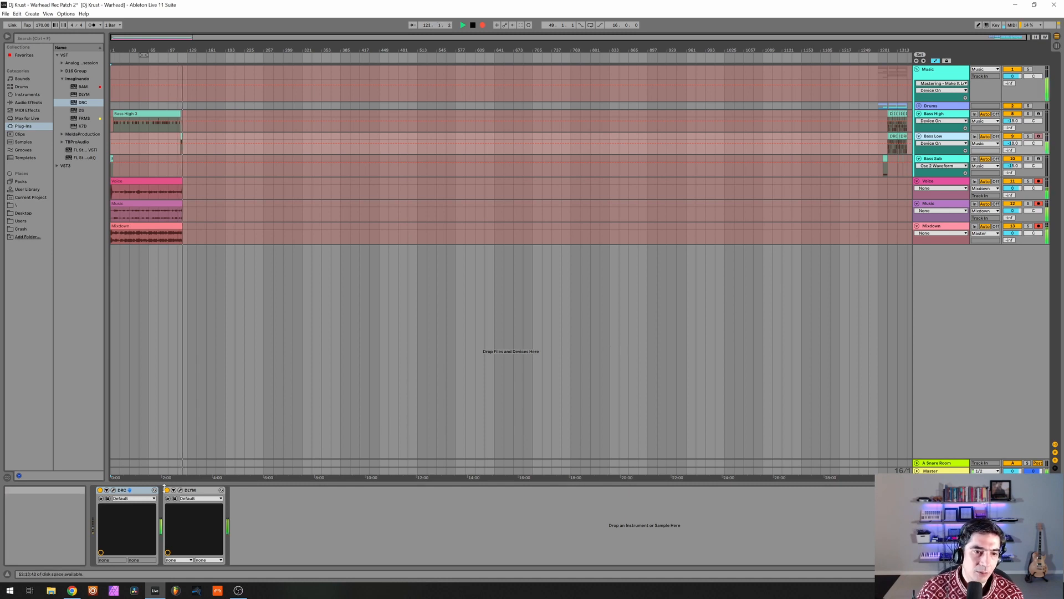
click(167, 490)
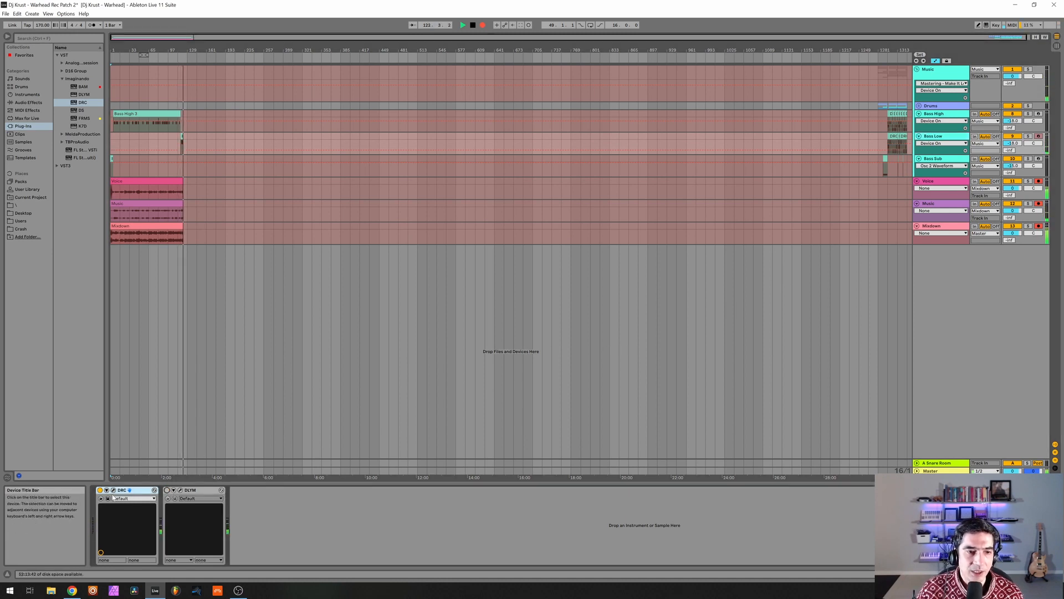
click(114, 490)
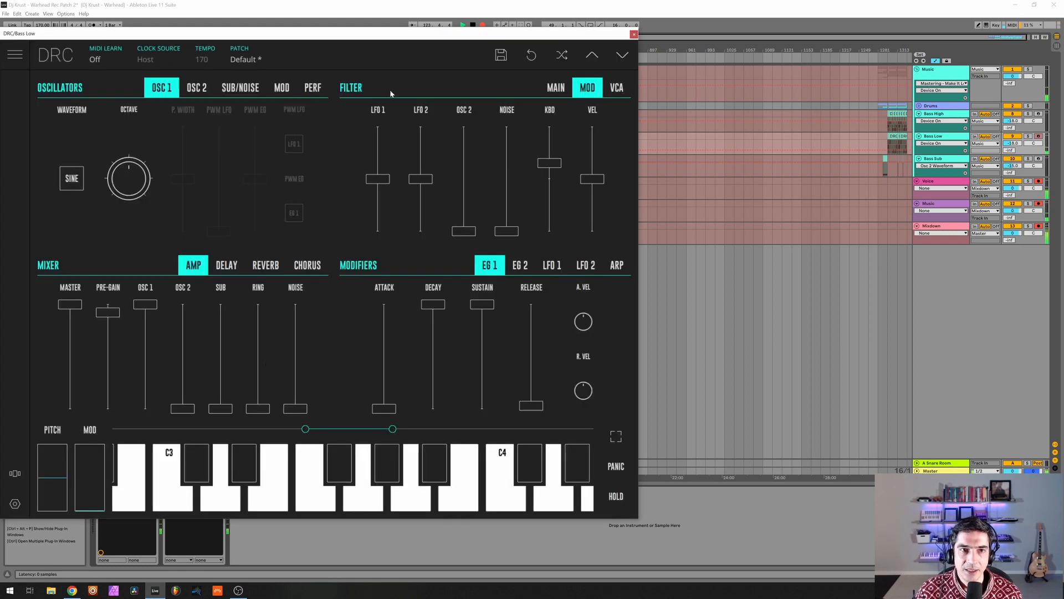
drag(325, 36, 539, 53)
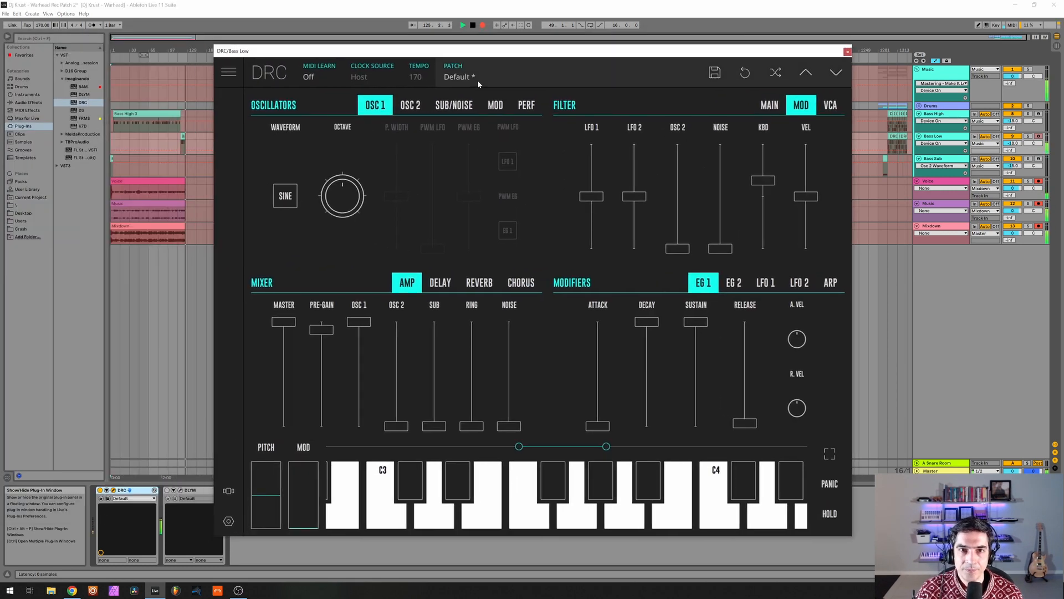
click(456, 77)
click(443, 133)
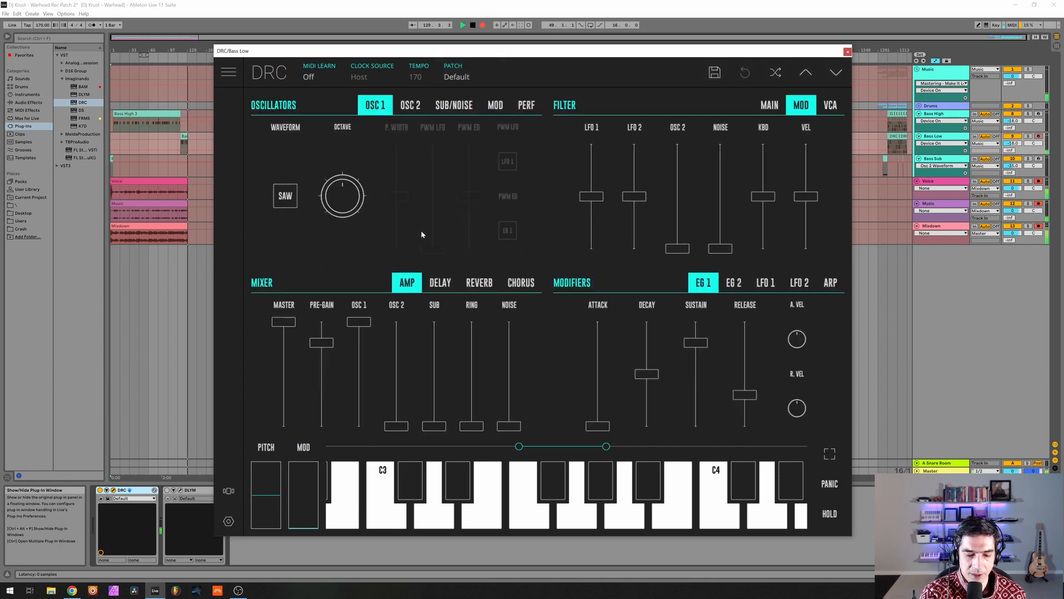
Set oscillator 1 of the Bass Low synth to a SINE waveform and raise the pre-gain to about 0.923.
click(276, 201)
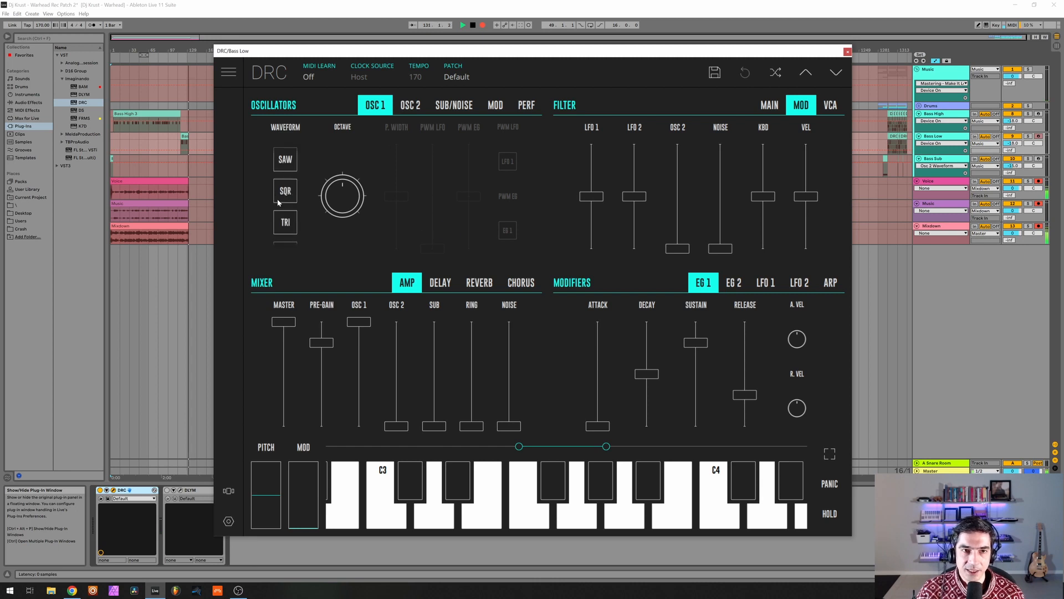
scroll(284, 223, down, 1)
click(286, 230)
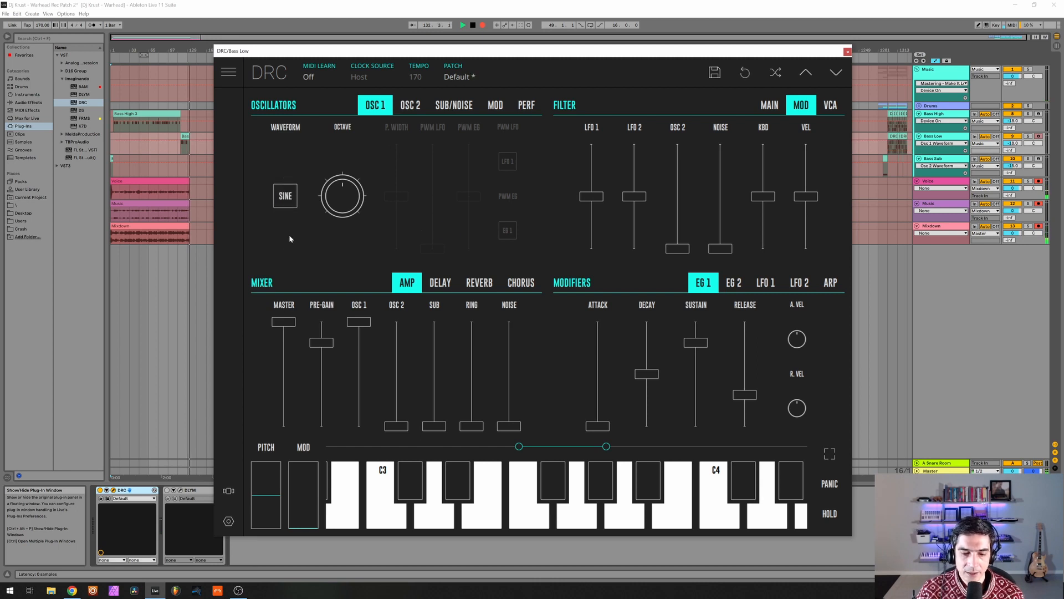
drag(332, 344, 334, 333)
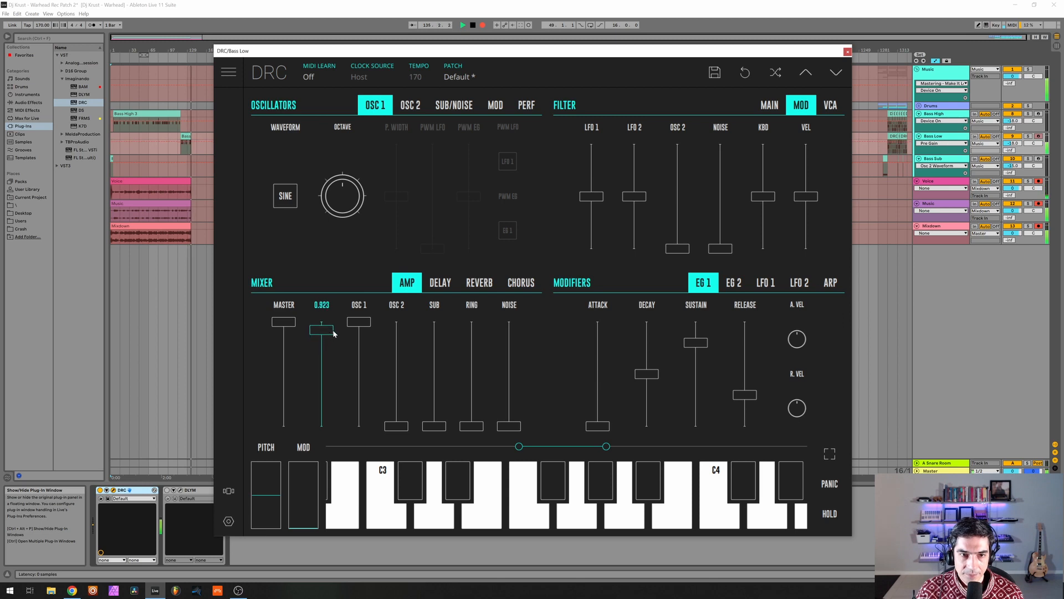
Shape the Bass Low filter with a slightly negative EG 2 amount, a low cutoff, resonance about 0.322 and keyboard modulation slightly above centre.
click(770, 106)
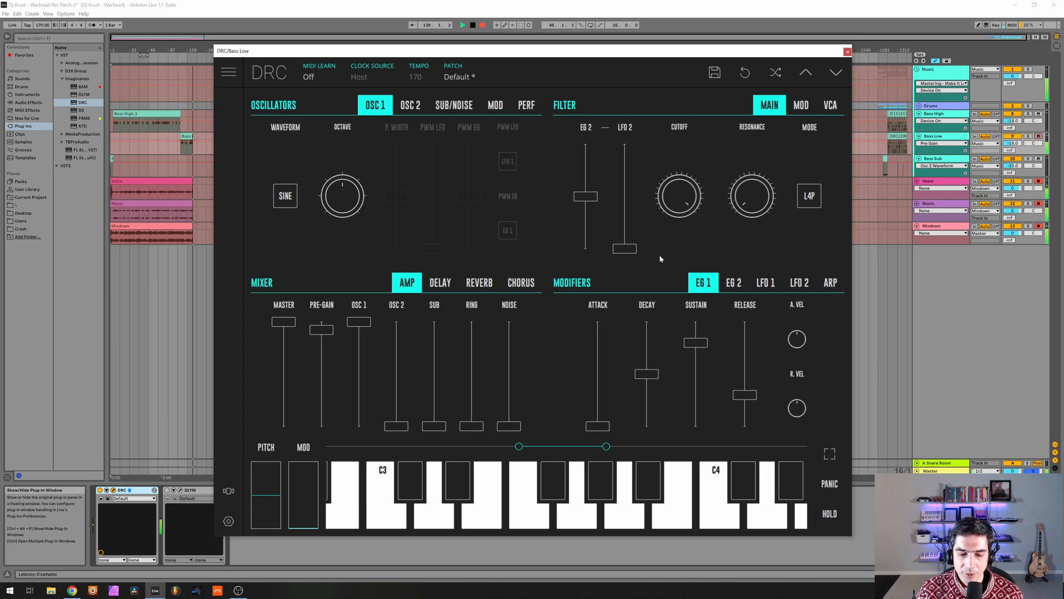
drag(591, 211, 595, 211)
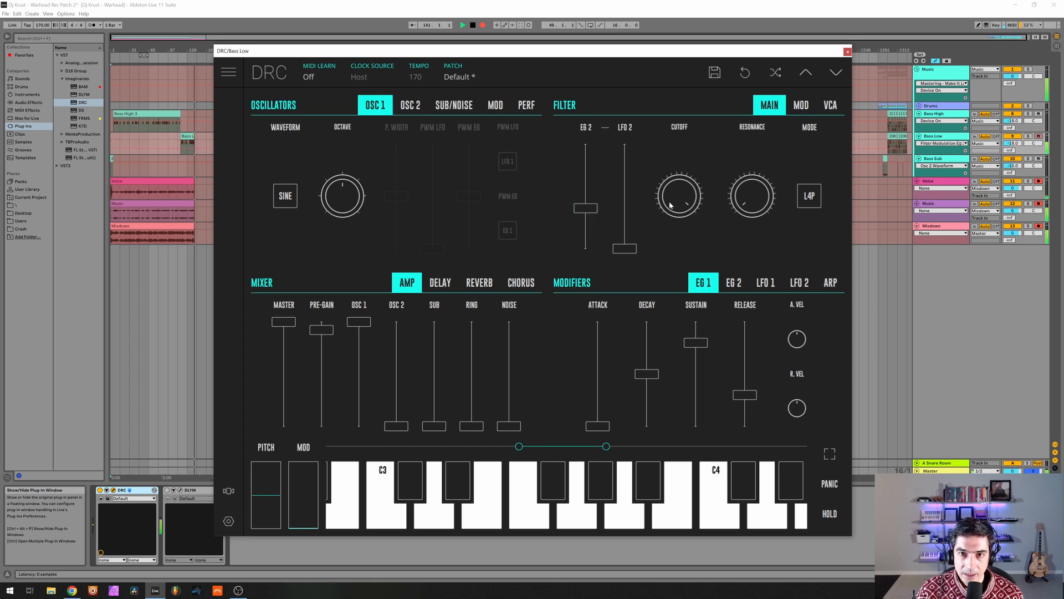
drag(679, 196, 679, 417)
drag(693, 548, 687, 523)
drag(753, 208, 739, 170)
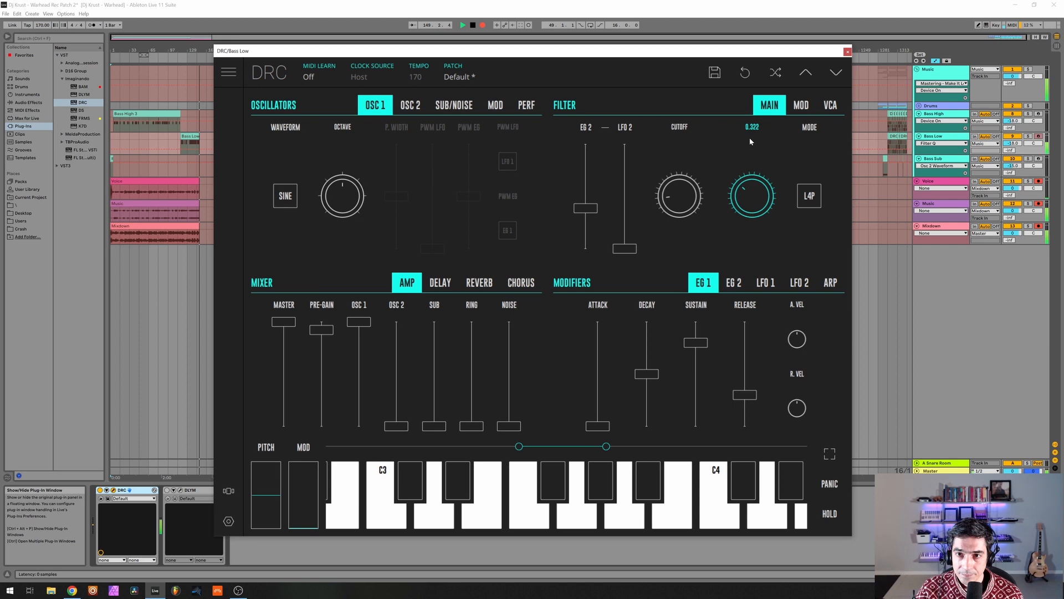
click(799, 103)
drag(767, 198, 774, 183)
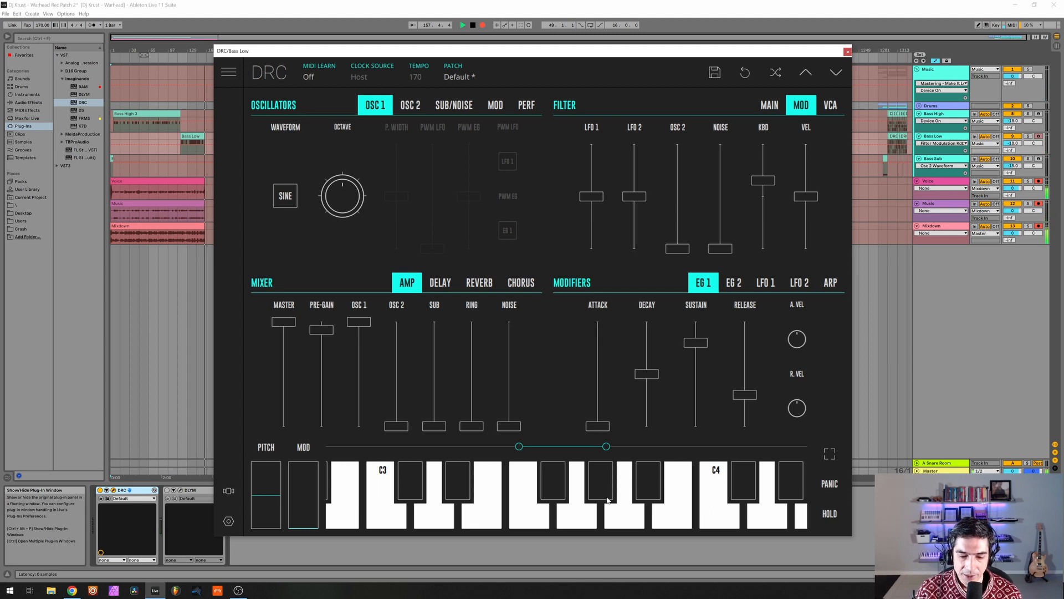
Set EG 1's decay and sustain to maximum and its release close to minimum.
drag(647, 373, 651, 274)
drag(696, 342, 697, 311)
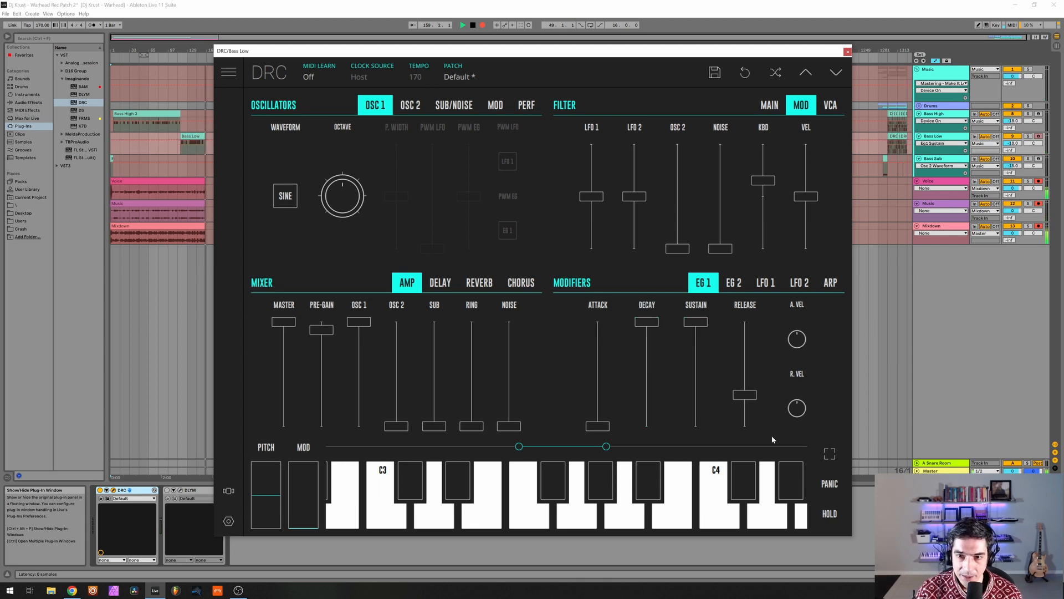
drag(751, 408, 742, 424)
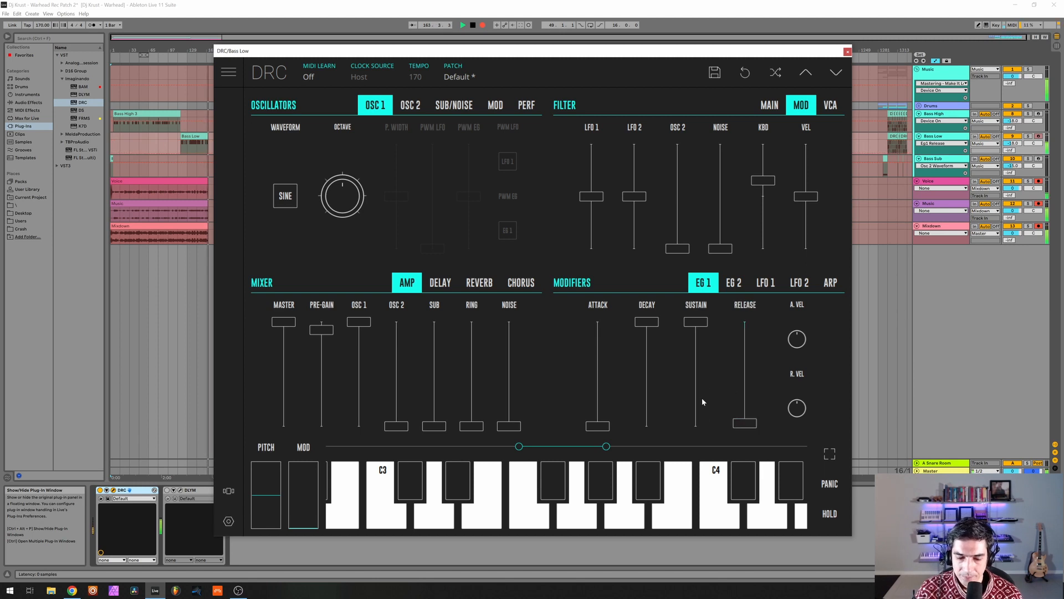
Shape EG 2 of the Bass Low synth with a slightly longer decay, sustain at minimum and a moderately raised release.
click(725, 289)
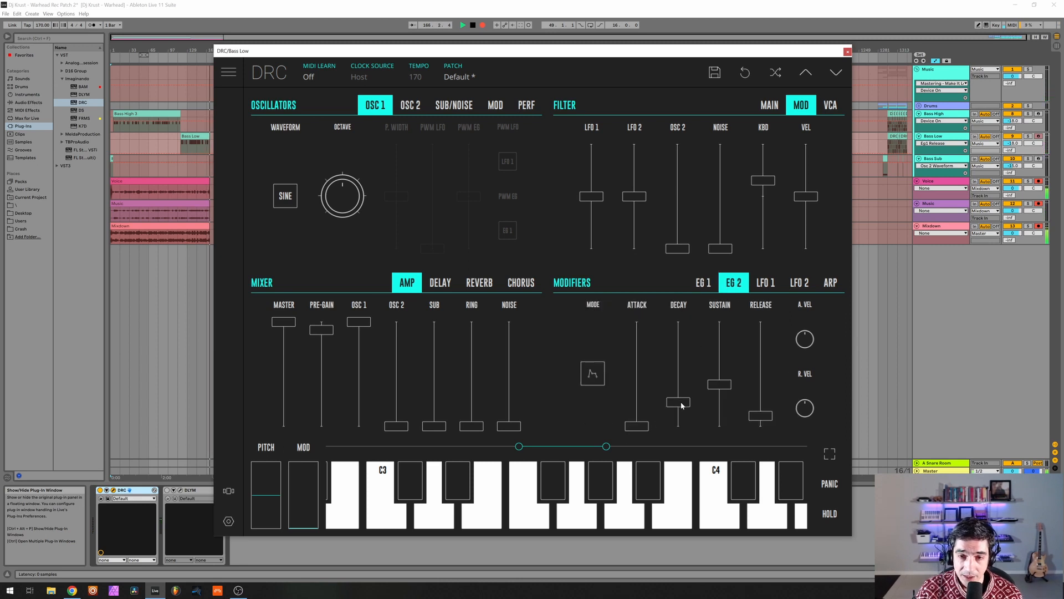
click(770, 105)
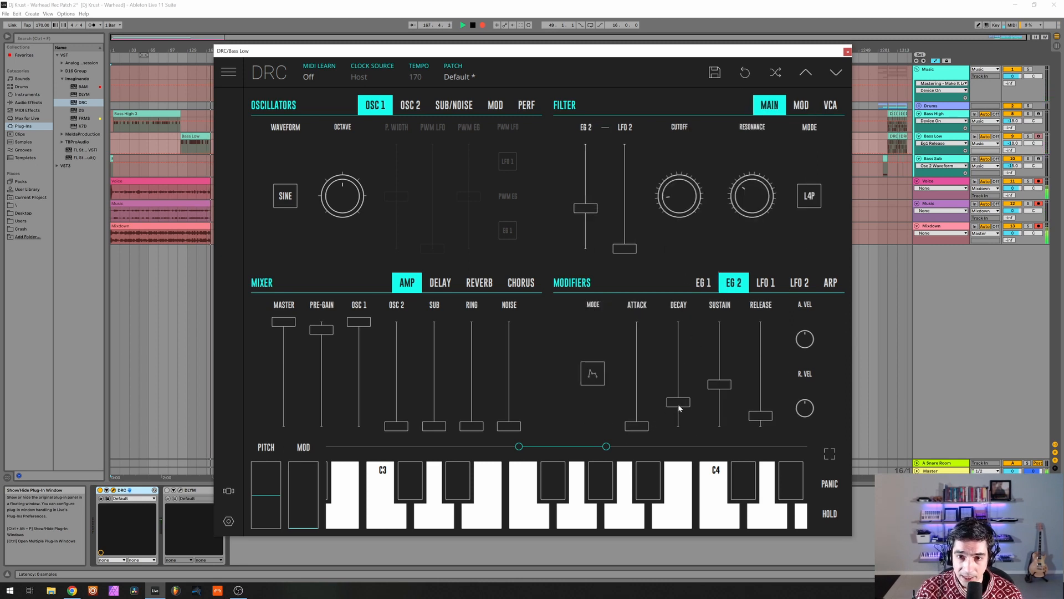
drag(681, 408, 761, 392)
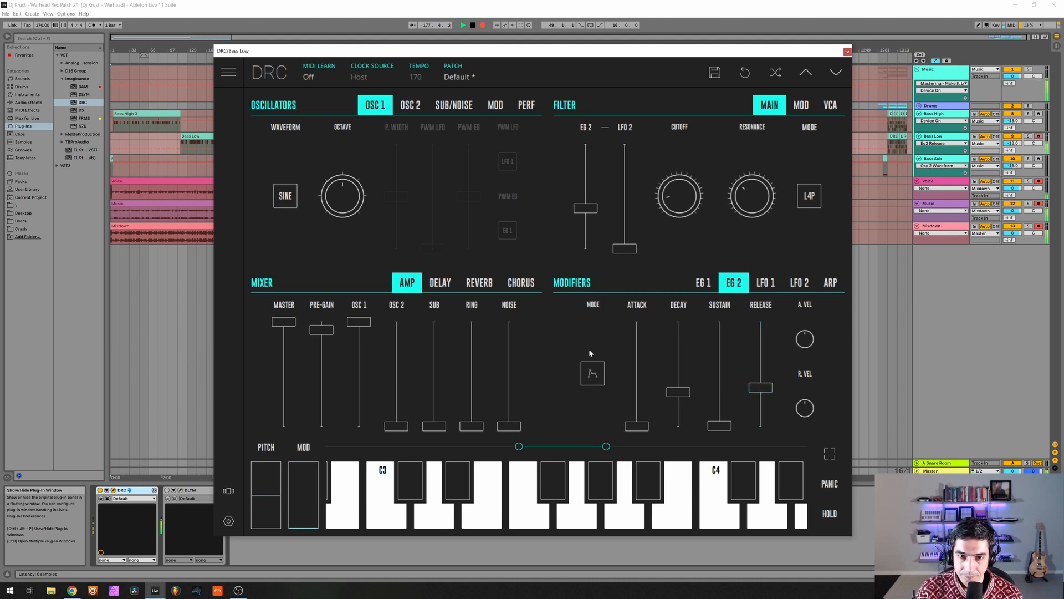
Give the Bass Low synth reverb with the amount around a quarter, decay around three quarters and modulation slightly above 0.3, then close the synth.
click(480, 286)
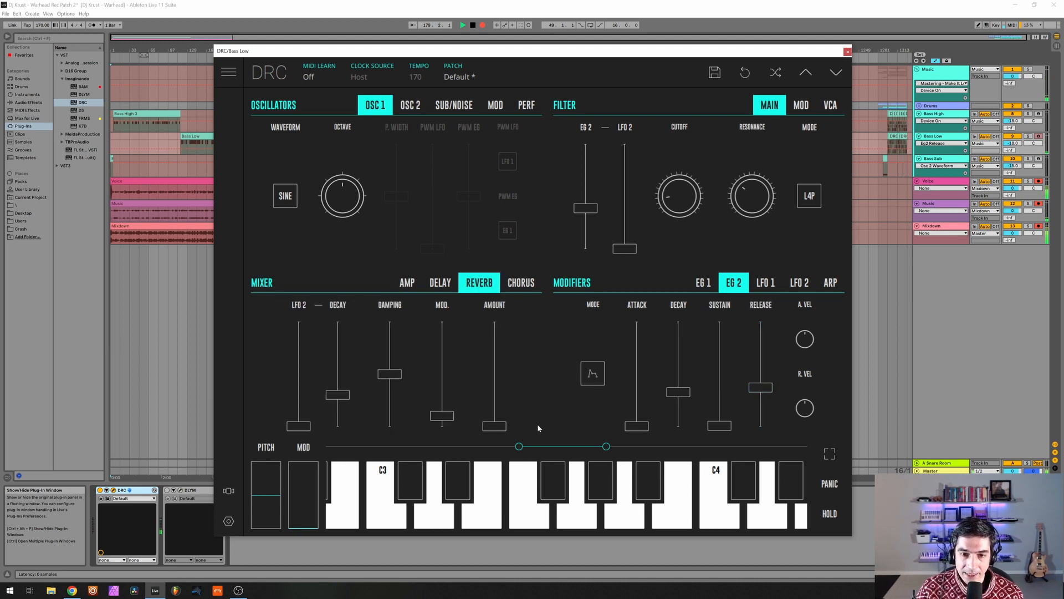
drag(496, 408, 506, 399)
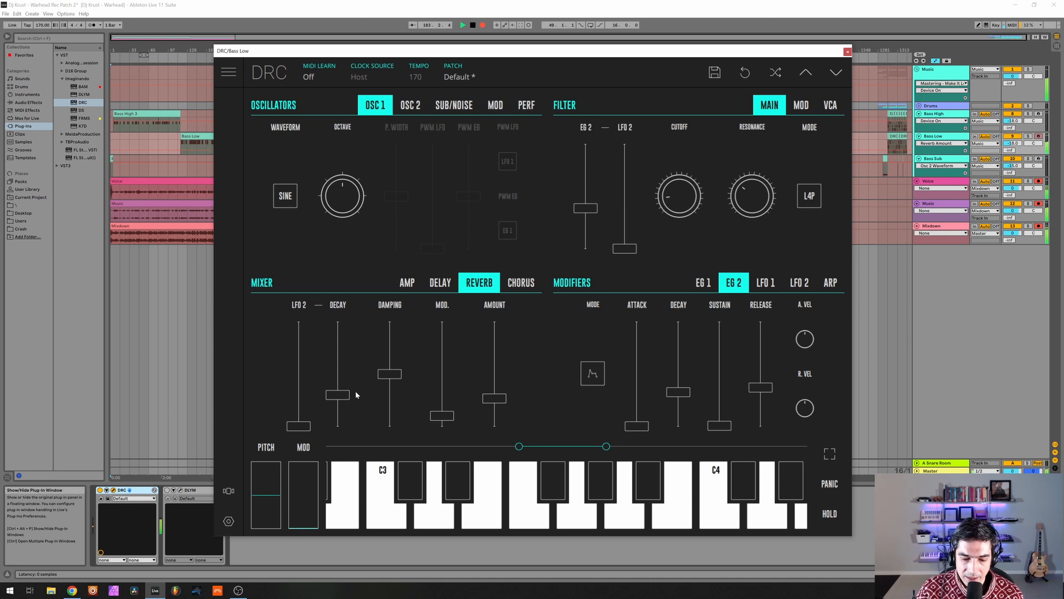
drag(340, 364, 340, 346)
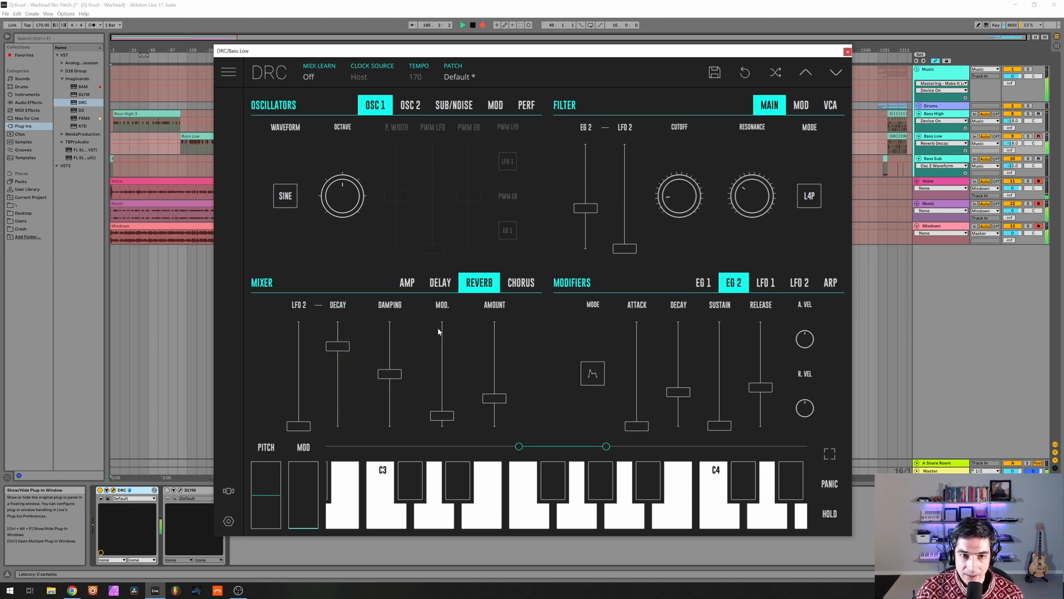
click(444, 393)
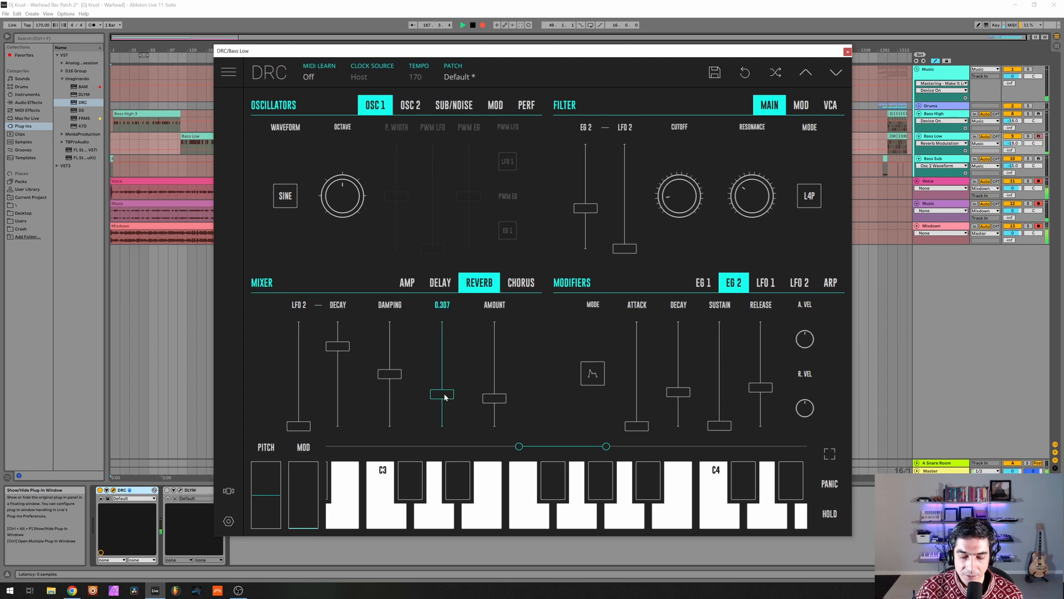
drag(444, 395, 444, 393)
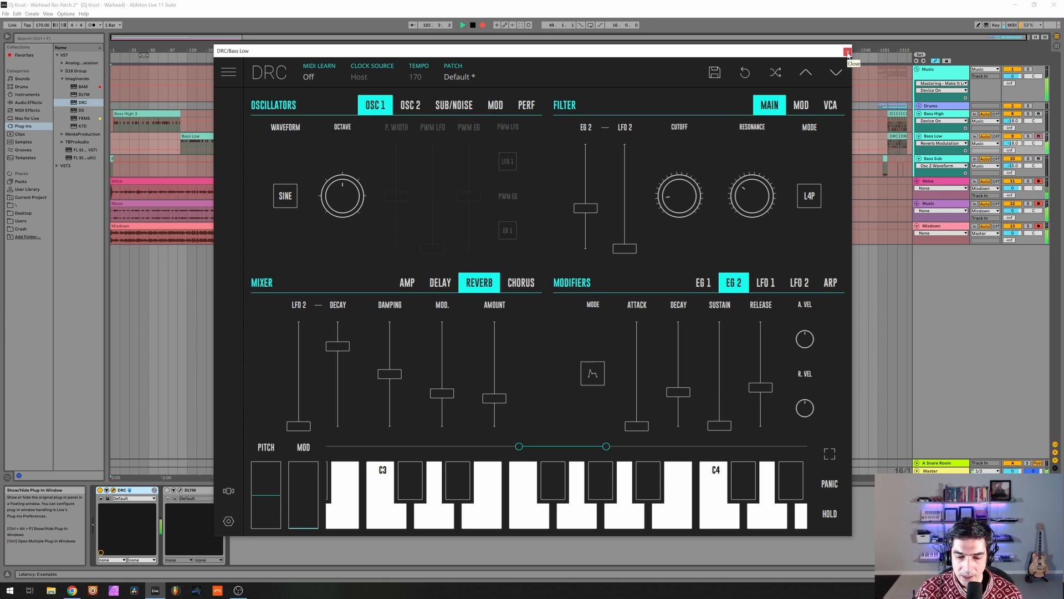
click(848, 52)
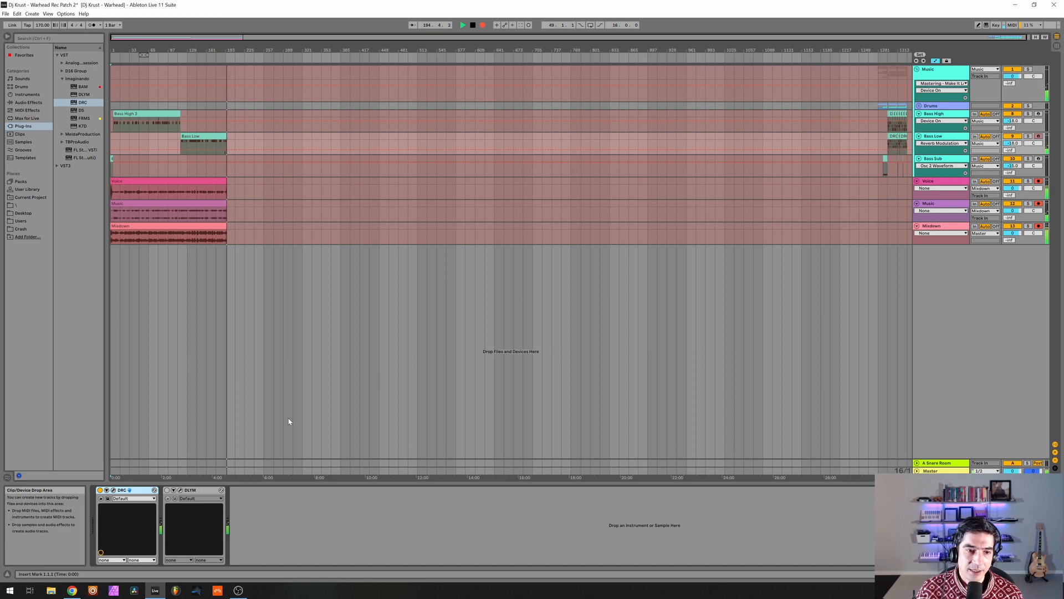
Enable the DLYM effect on the Bass Low track and adjust its dry/wet mix.
click(167, 490)
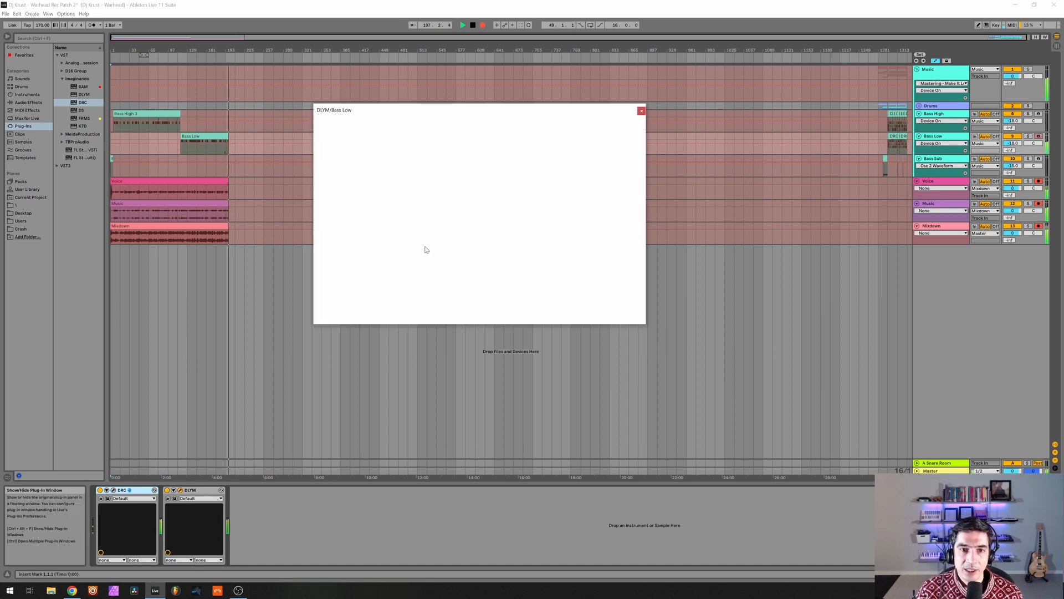
drag(603, 302, 604, 302)
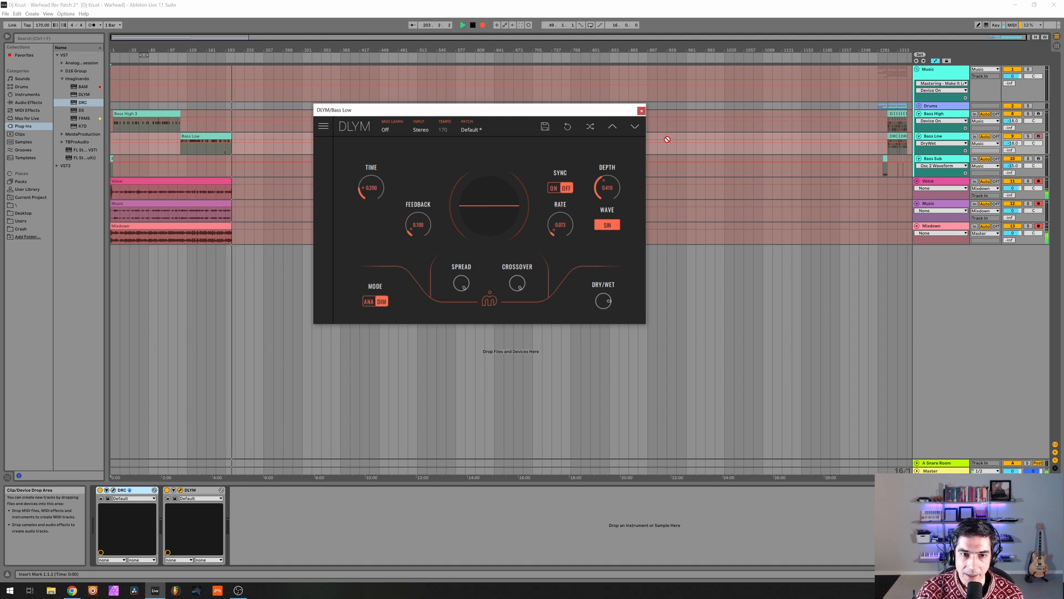
click(641, 111)
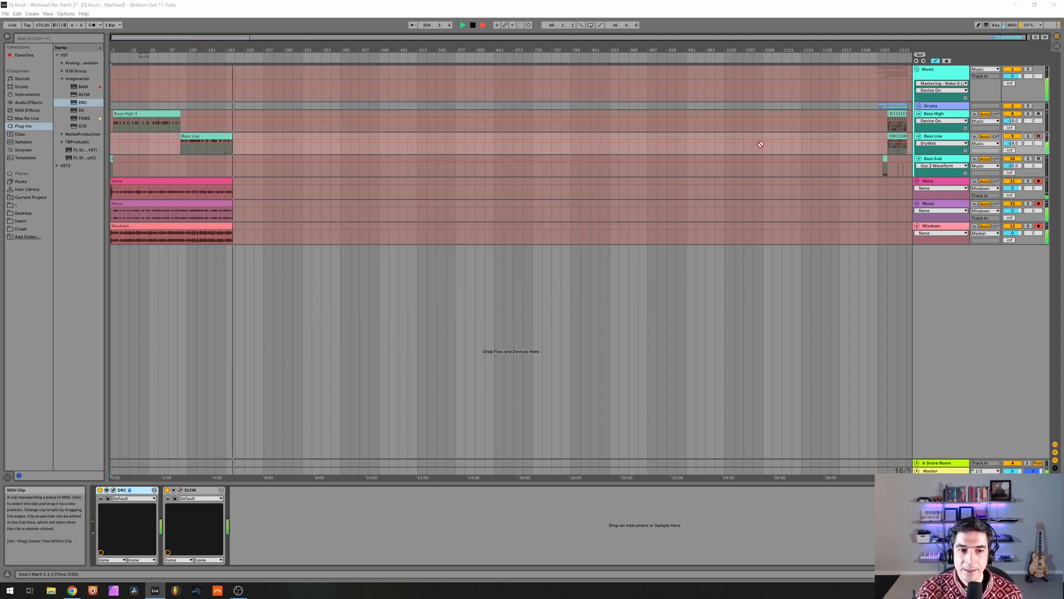
Open the DRC synth on the Bass Sub track and reset it to the factory Default patch.
click(941, 161)
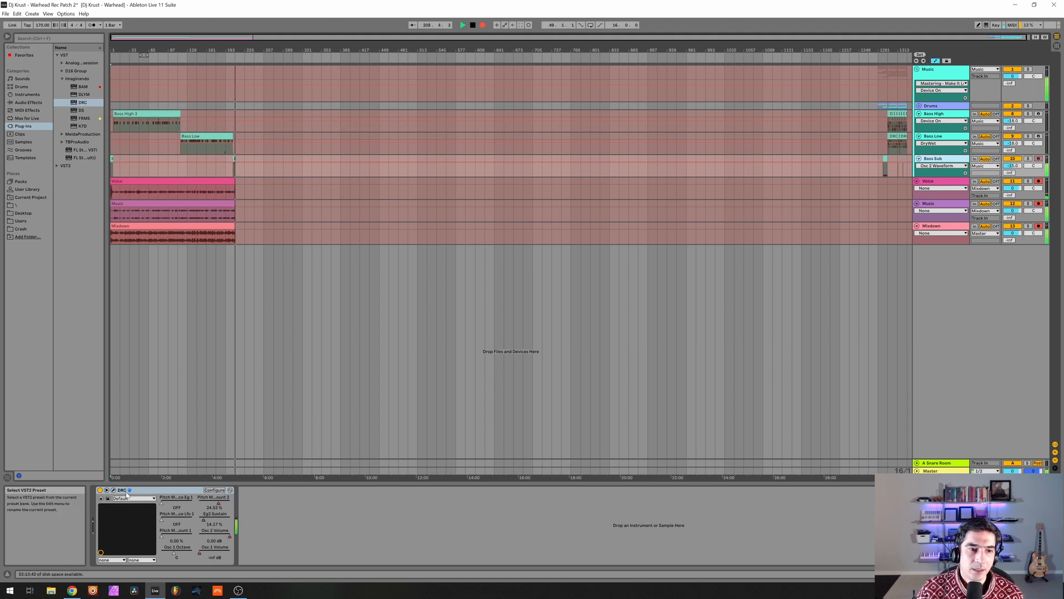
click(113, 490)
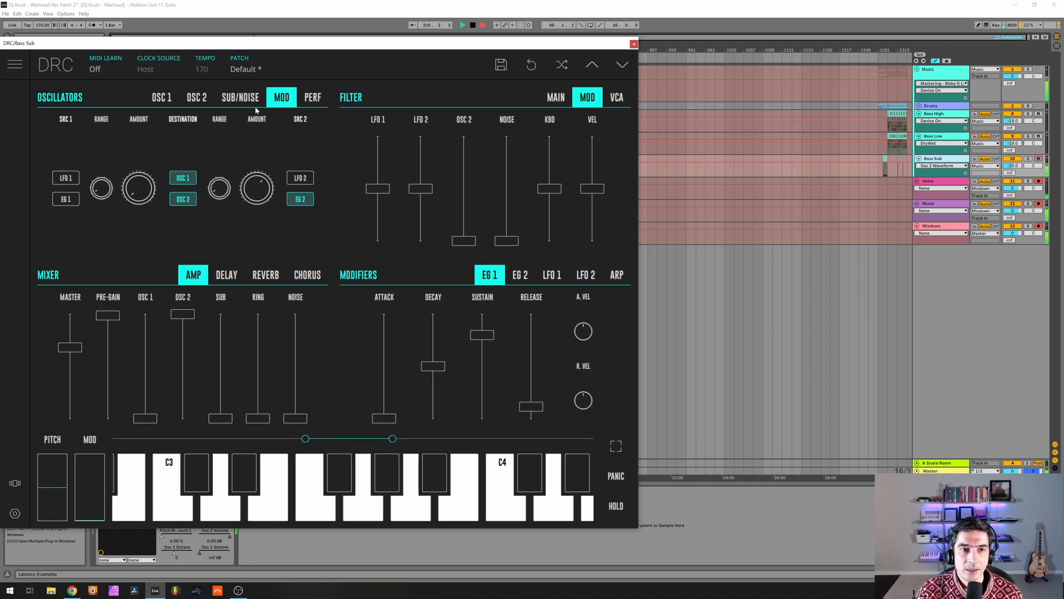
drag(258, 43, 456, 48)
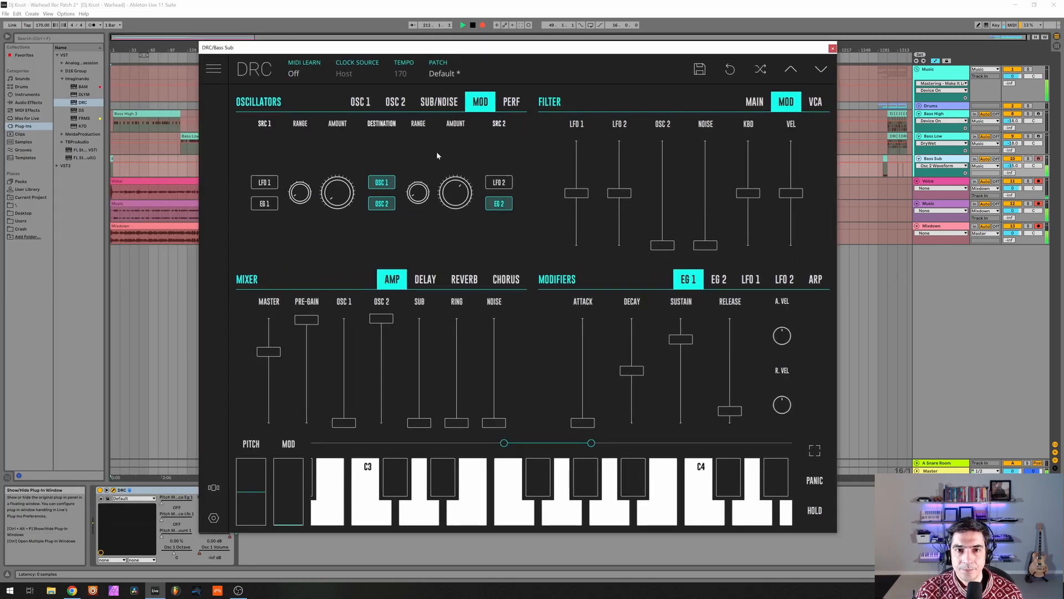
click(446, 73)
click(447, 74)
click(446, 73)
click(452, 73)
click(452, 75)
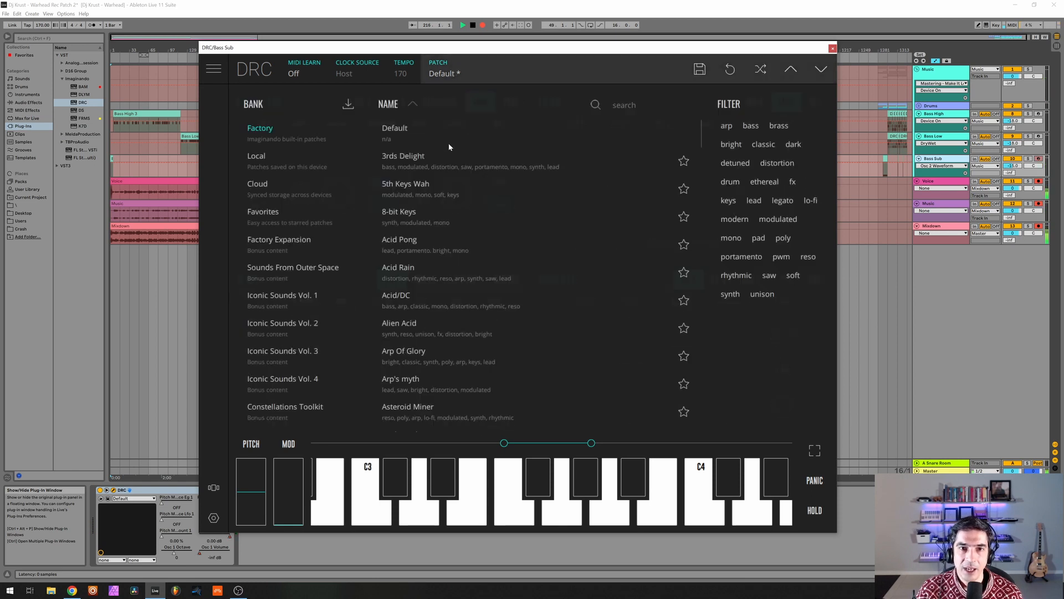
click(454, 198)
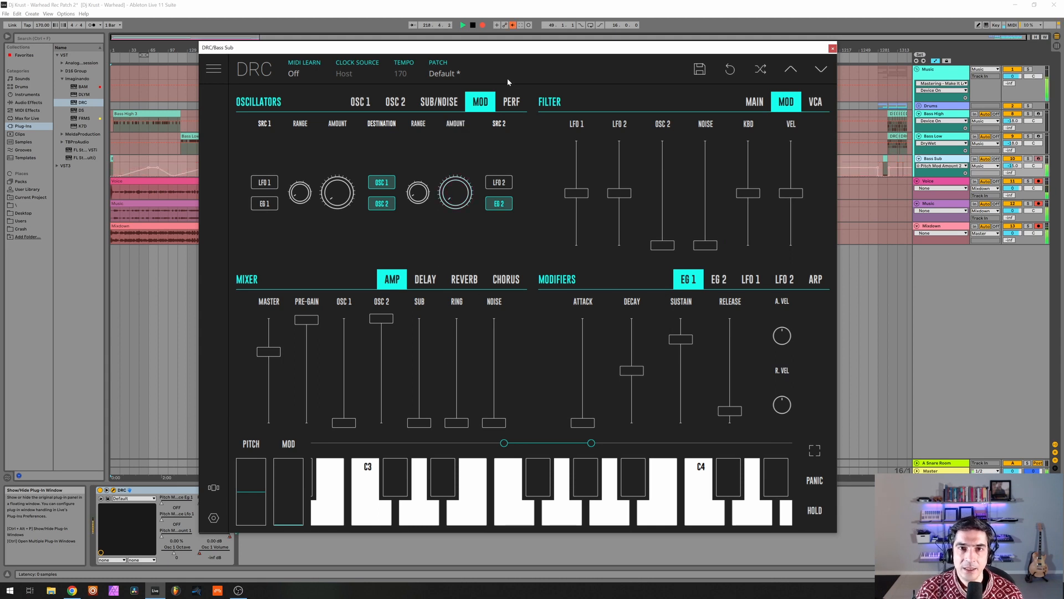
click(434, 75)
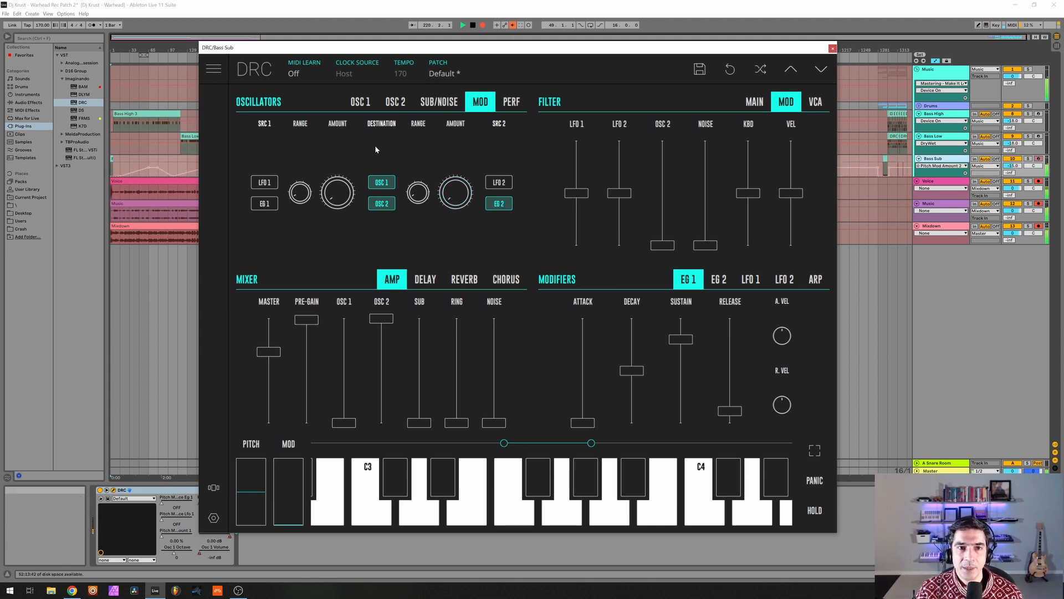
click(388, 130)
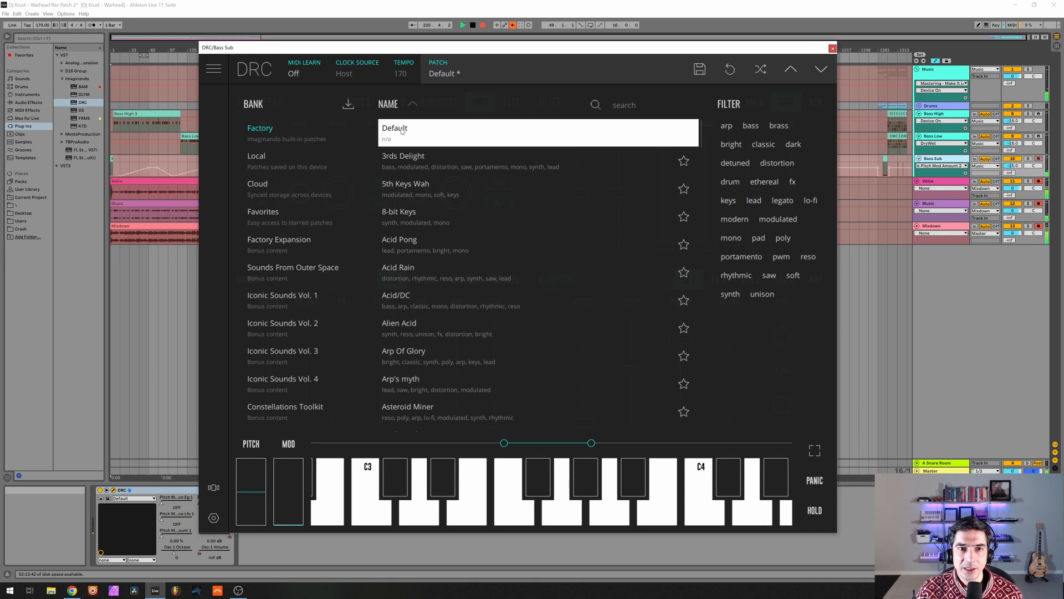
click(442, 73)
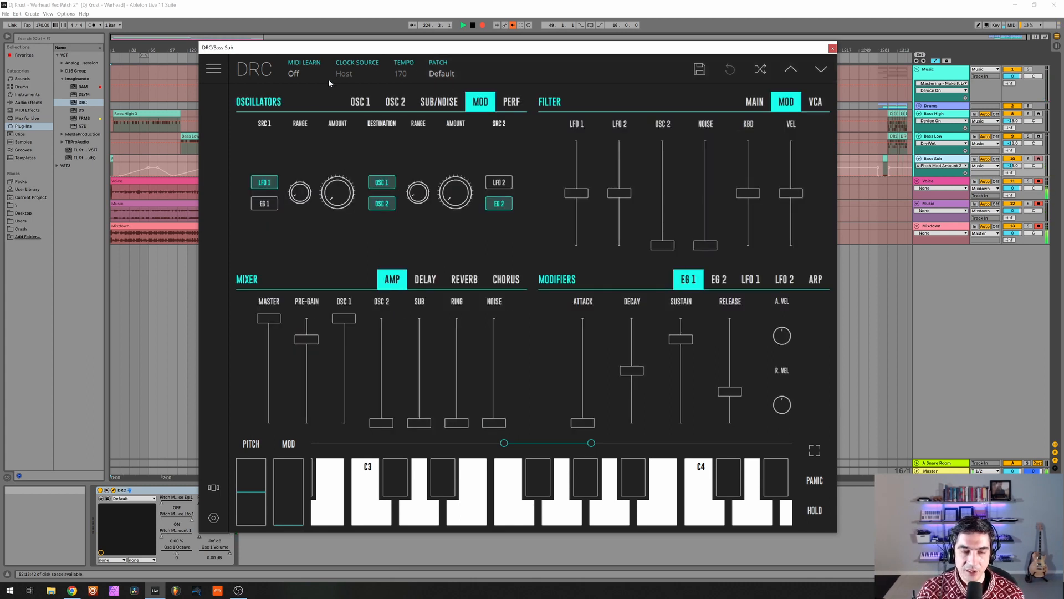
Set oscillator 1 of the Bass Sub synth to a SINE waveform, lower the master to around two thirds and raise the pre-gain to maximum.
click(362, 102)
click(280, 194)
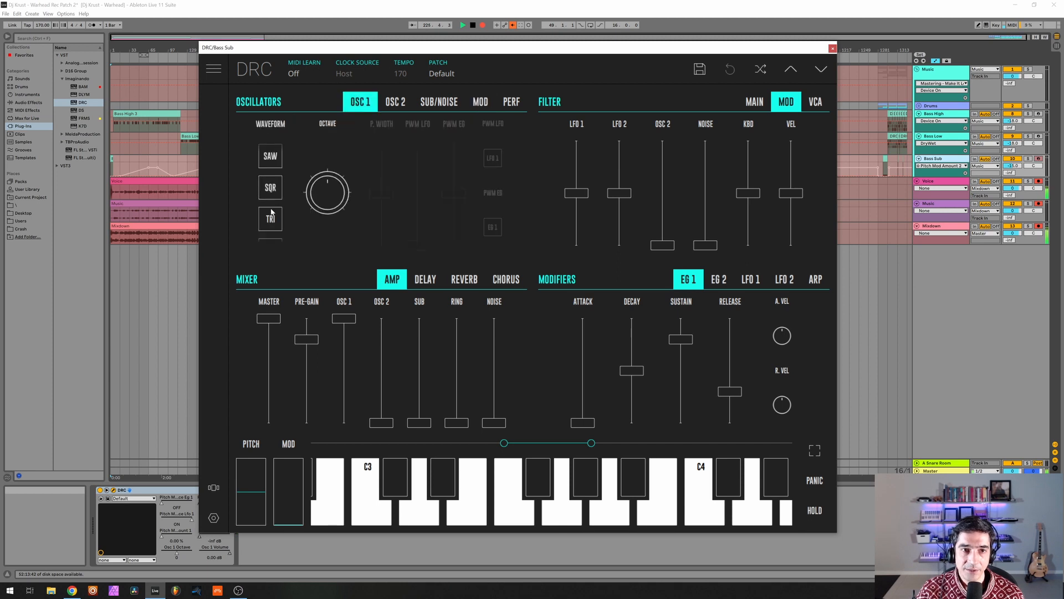
scroll(280, 218, down, 2)
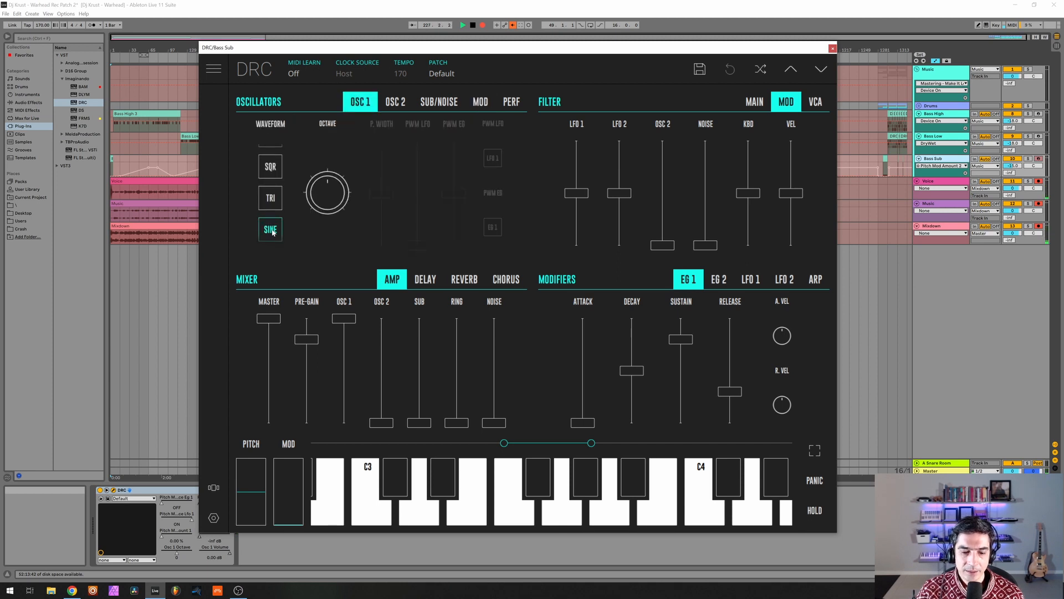
click(273, 231)
drag(272, 346, 318, 273)
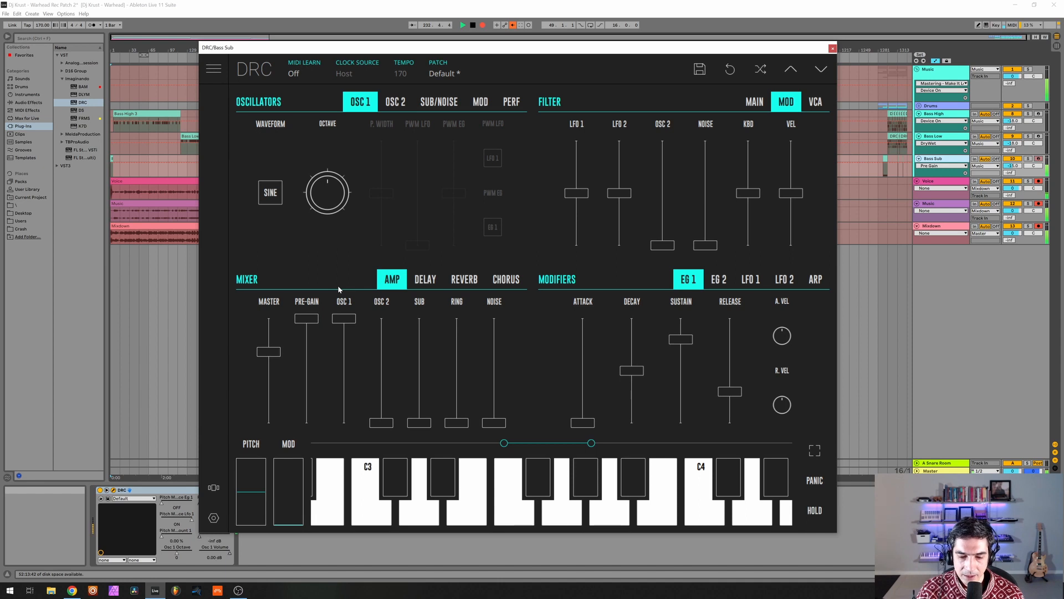
Lower oscillator 2's octave, detune its fine tuning to about 0.480 and leave its mixer level at minimum.
click(397, 102)
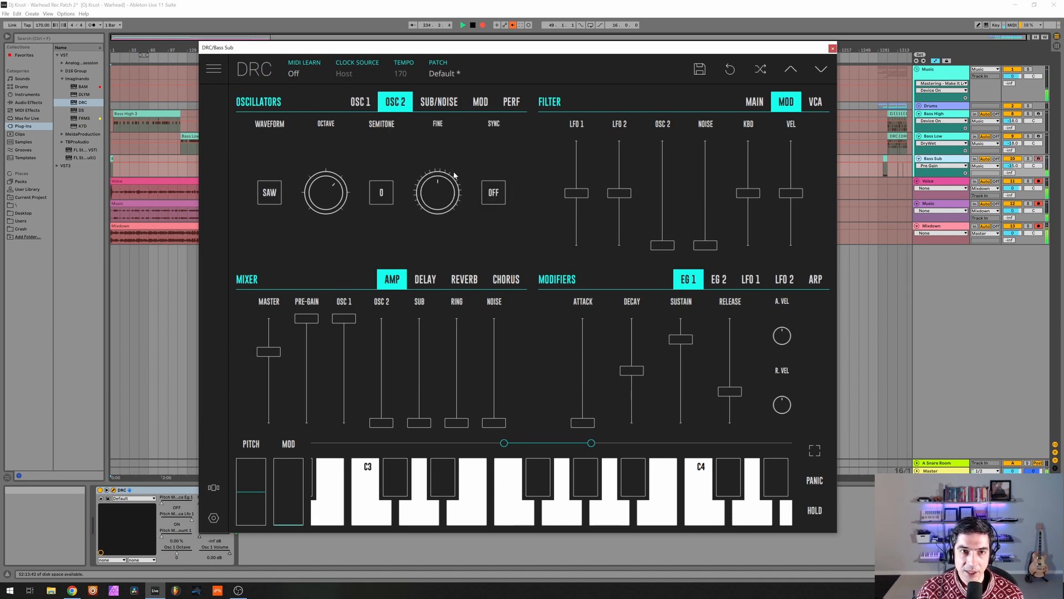
drag(325, 196, 330, 254)
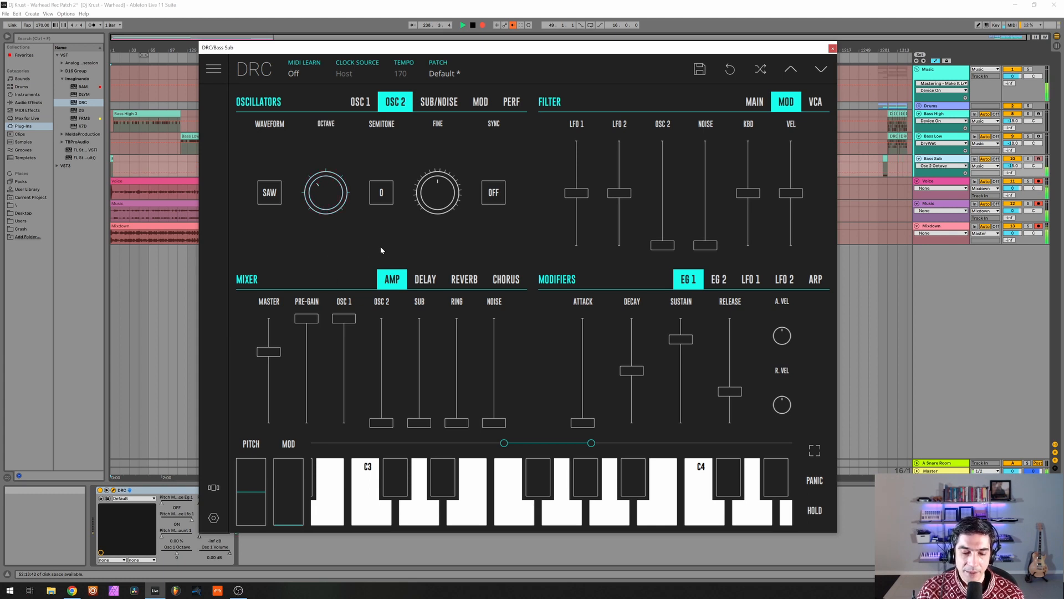
drag(381, 336, 382, 318)
click(434, 196)
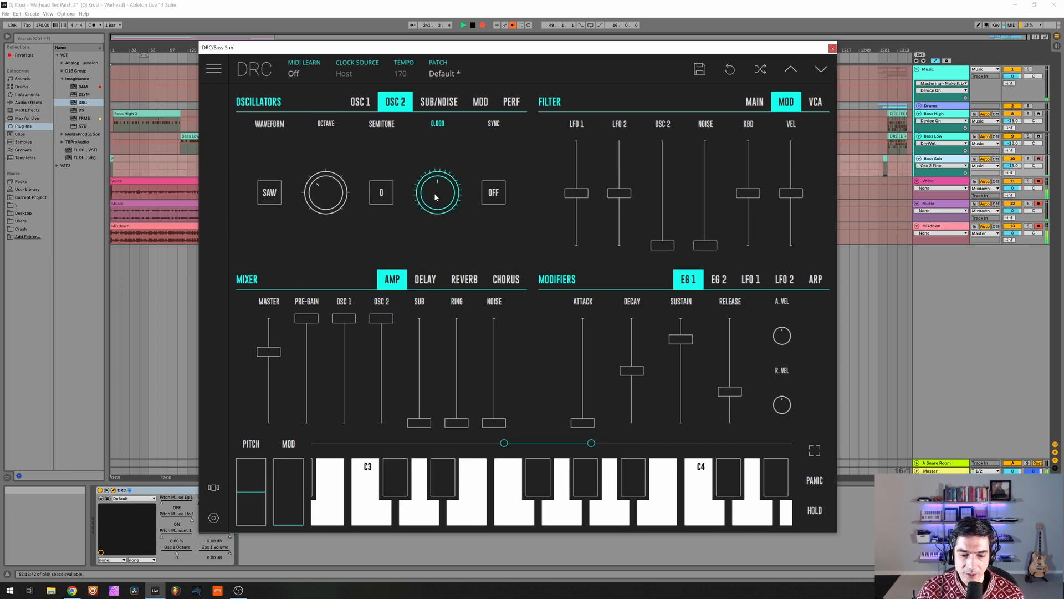
drag(434, 193, 480, 154)
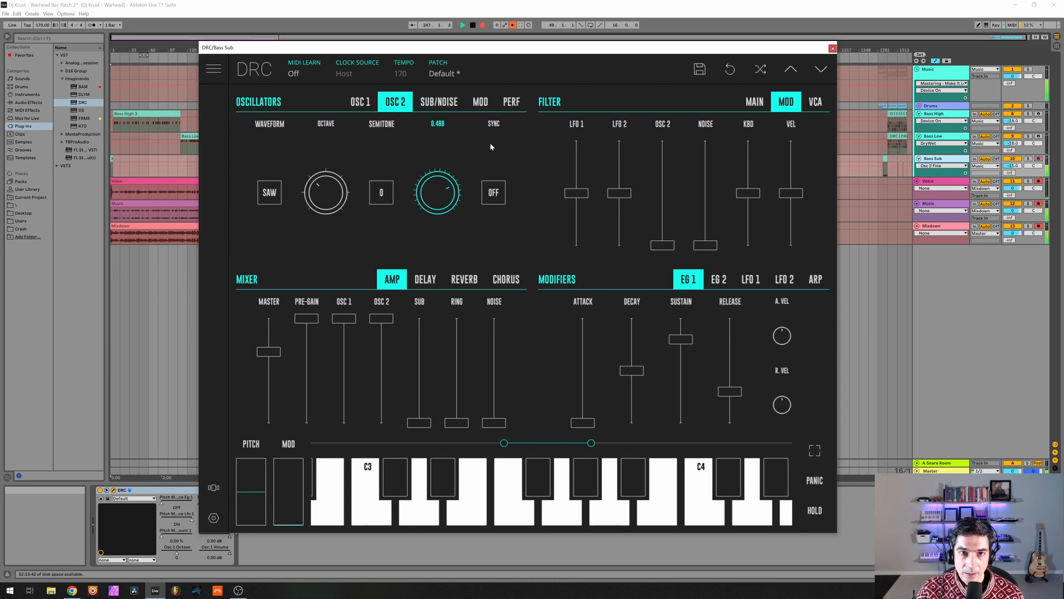
drag(382, 320, 383, 422)
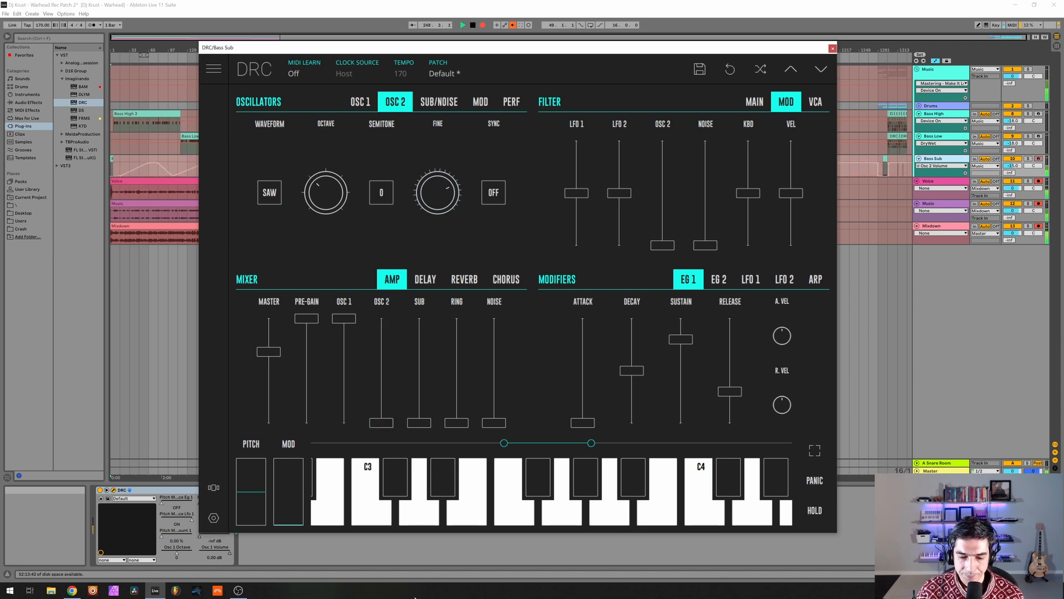
Shape the Bass Sub filter with a negative EG 2 amount, cutoff at 0.000 and resonance at minimum.
click(753, 102)
click(569, 215)
drag(570, 218, 570, 219)
click(661, 192)
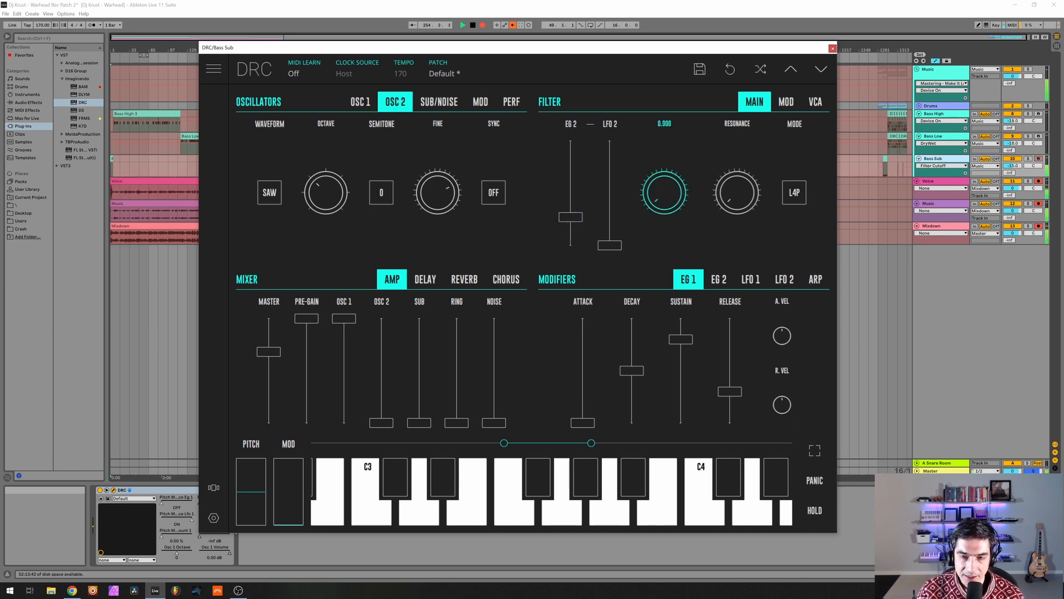
click(739, 196)
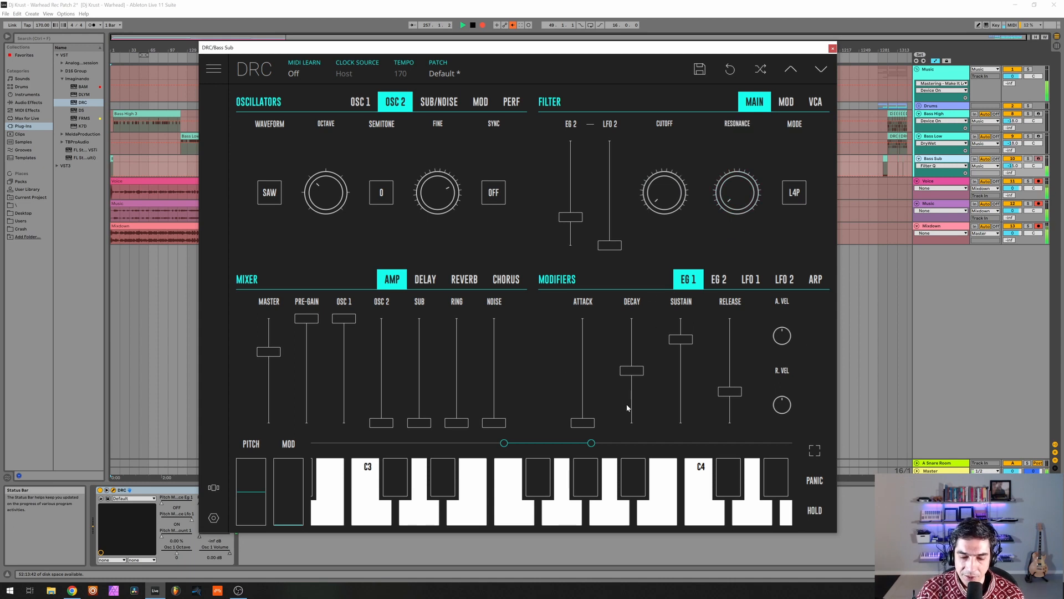
Set EG 1's release to 0.114, raise EG 2's attack slightly with its decay and sustain at maximum, and close the Bass Sub synth.
drag(731, 405, 724, 414)
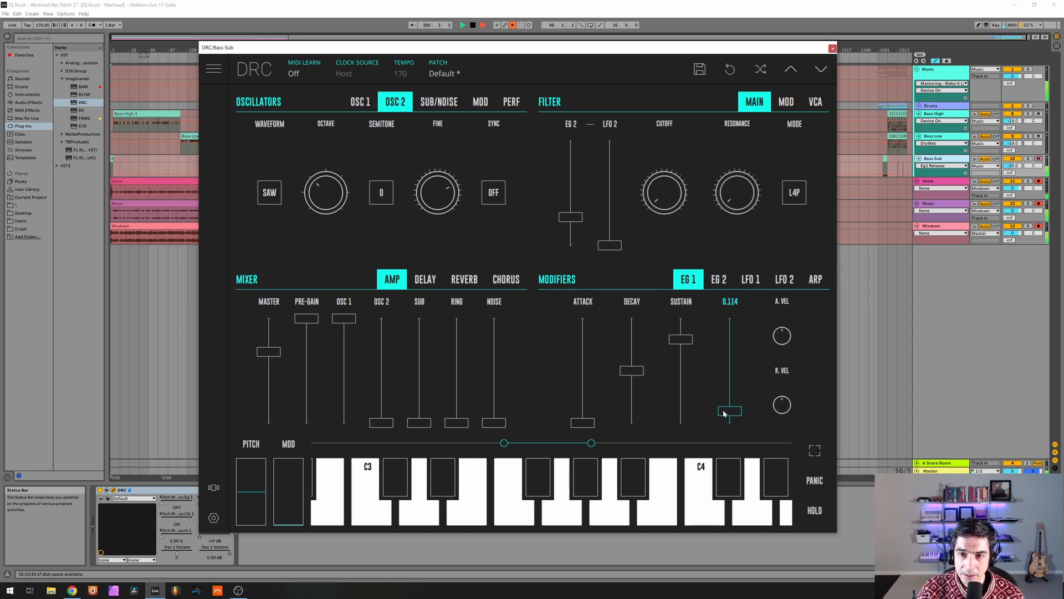
click(719, 279)
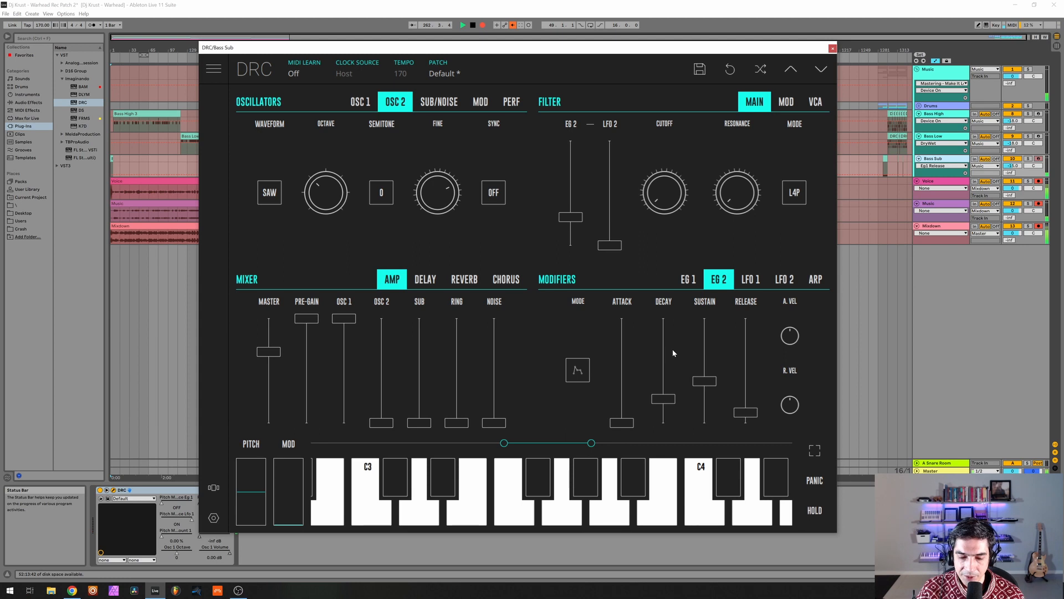
drag(622, 414, 663, 316)
drag(704, 381, 713, 279)
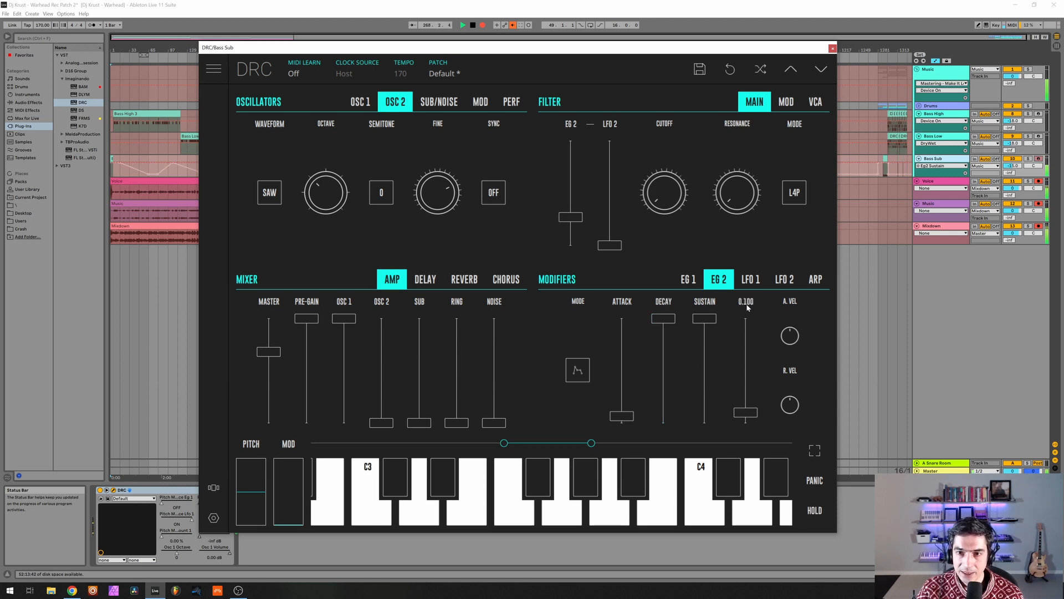
click(833, 48)
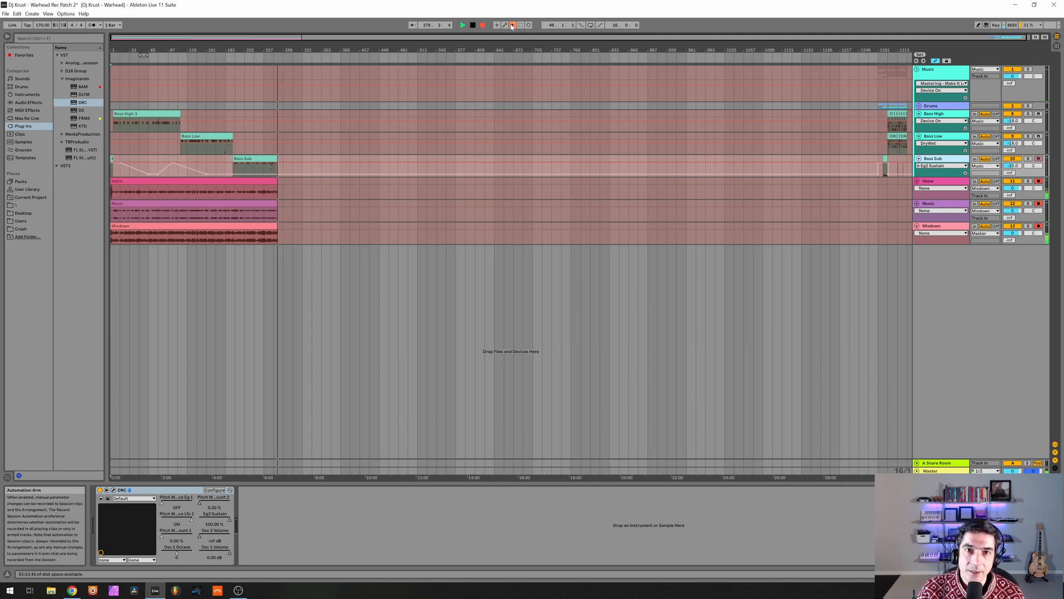
Disarm automation recording and end the arrangement recording.
click(512, 25)
click(482, 25)
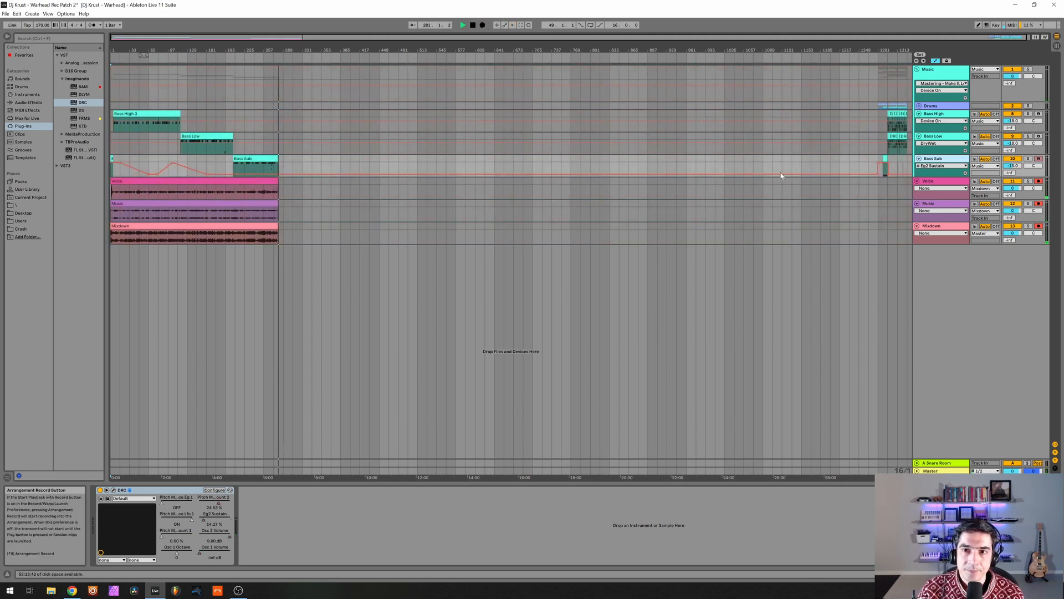
Move the 64-bar song section from the far end of the arrangement to start at bar 305, and start arrangement recording.
drag(907, 239, 326, 152)
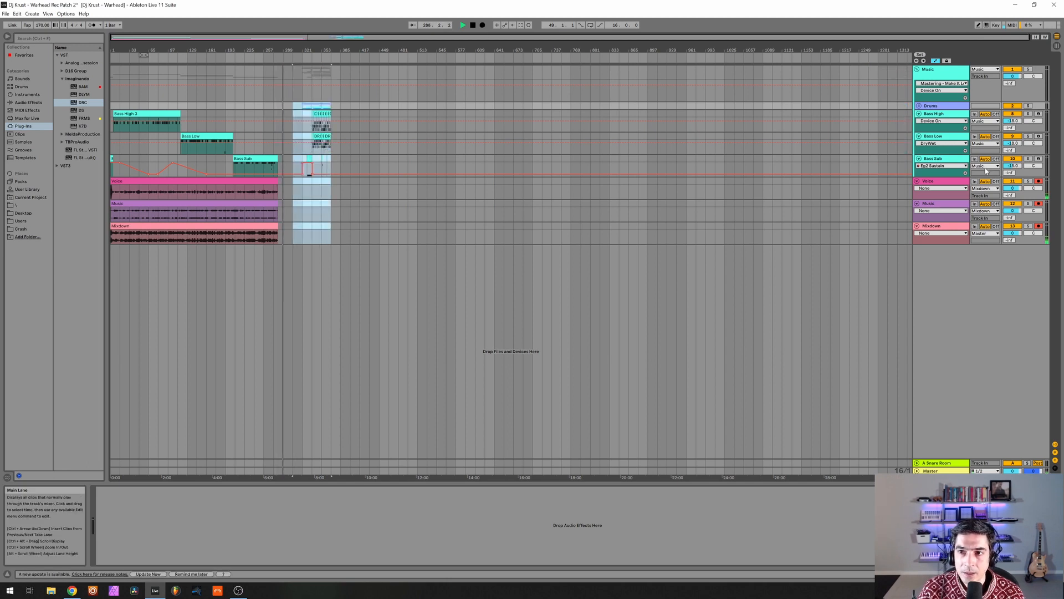
click(482, 25)
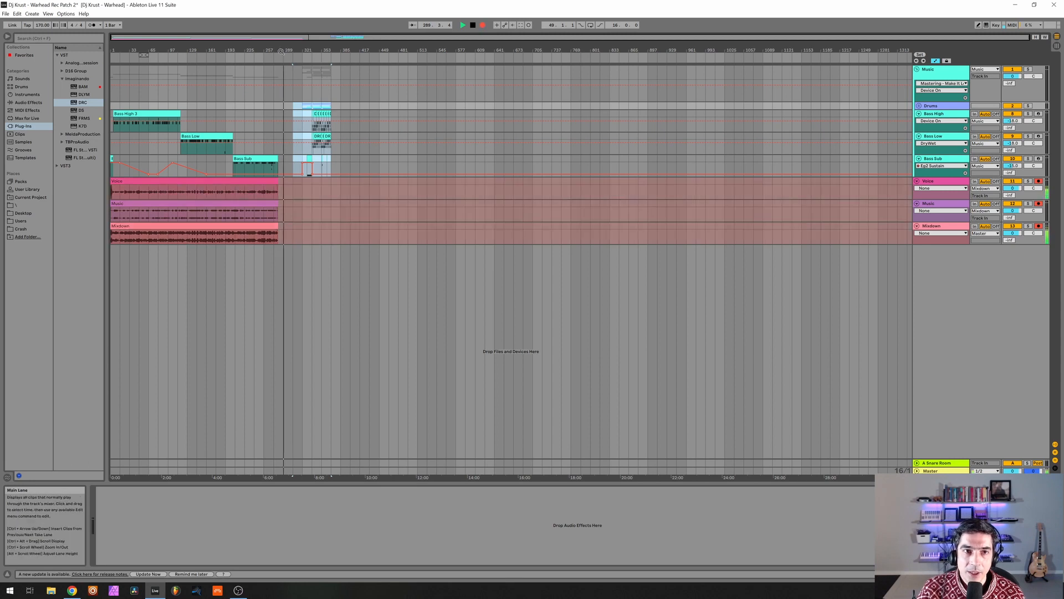
double_click(286, 49)
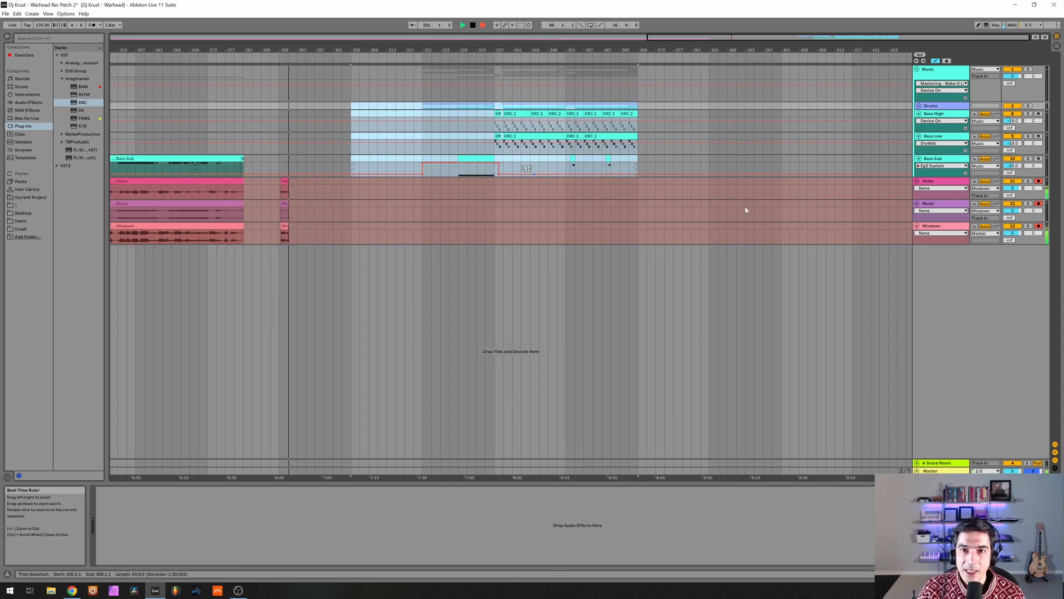
Give Eg2 Sustain its own automation lane on the Bass Sub track and show DRC's Osc 2 Volume automation in the main lane.
click(965, 172)
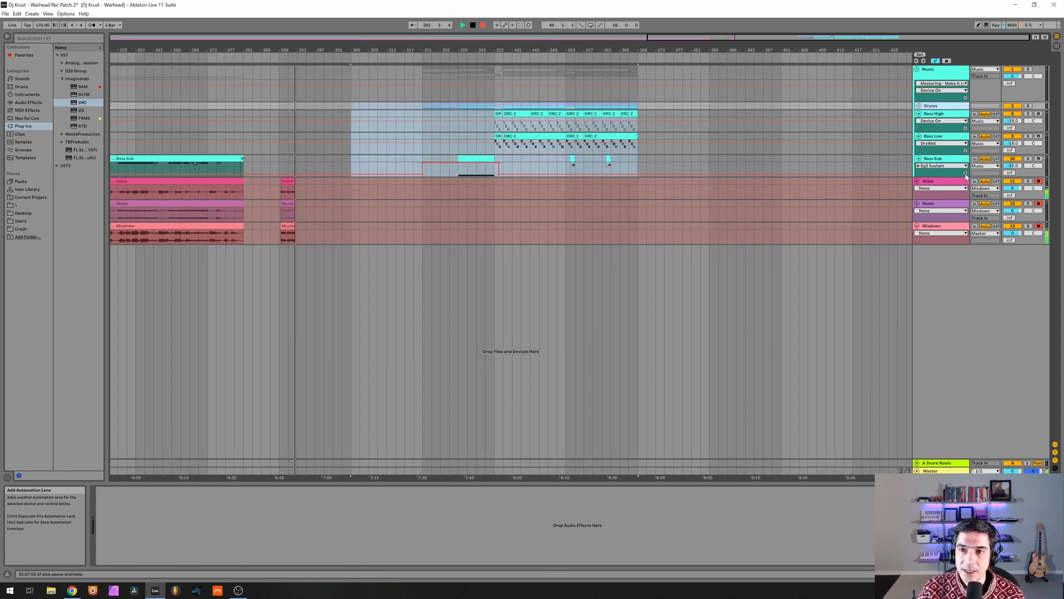
click(961, 179)
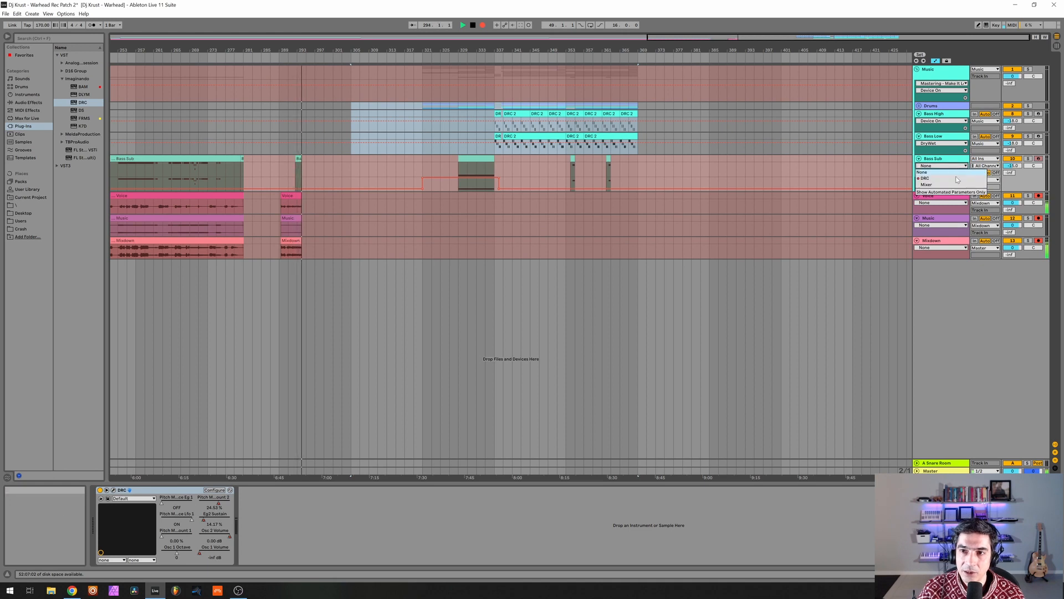
click(957, 179)
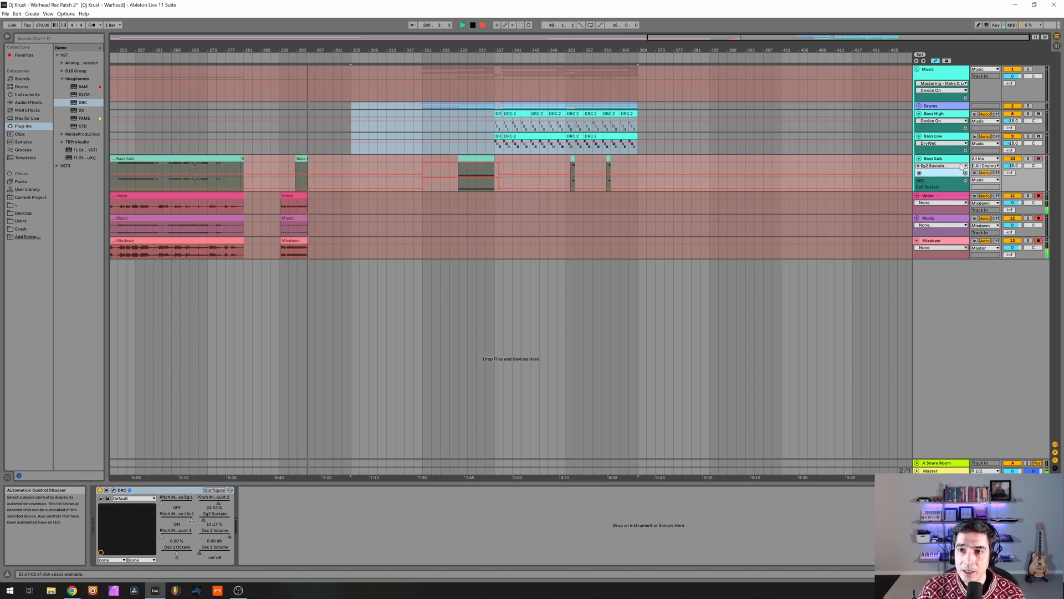
click(956, 175)
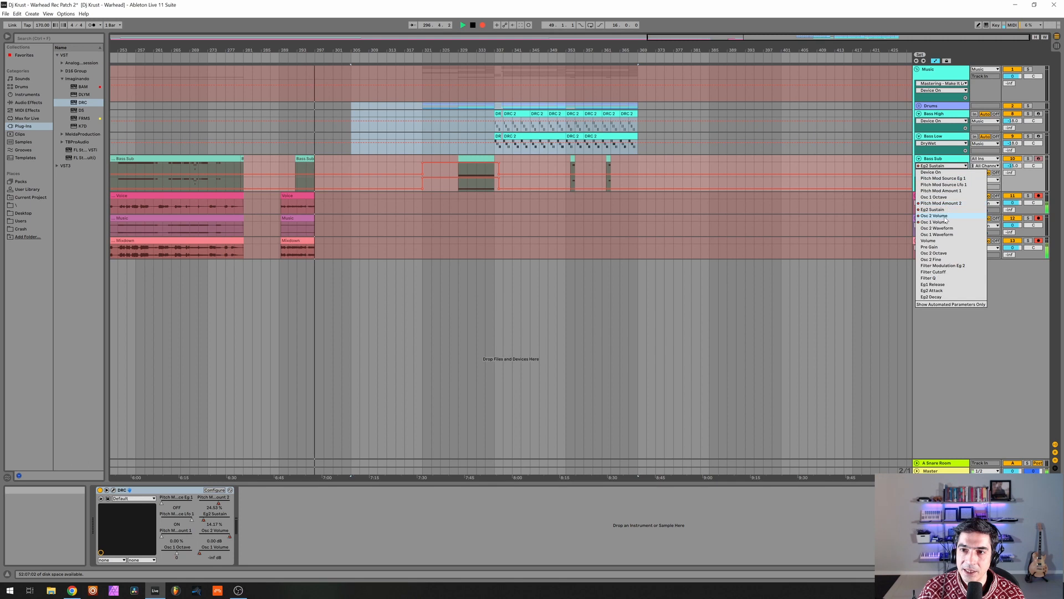
click(942, 217)
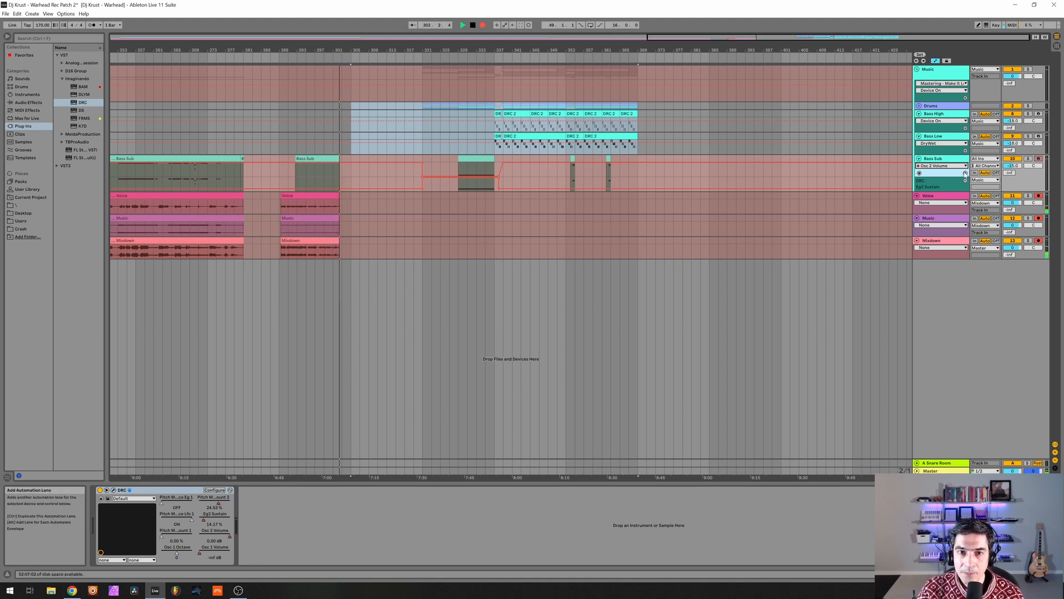
Split Bass Sub's Osc 2 Volume into its own automation lane and show DRC's Pitch Mod Amount 2 in the main lane.
click(965, 173)
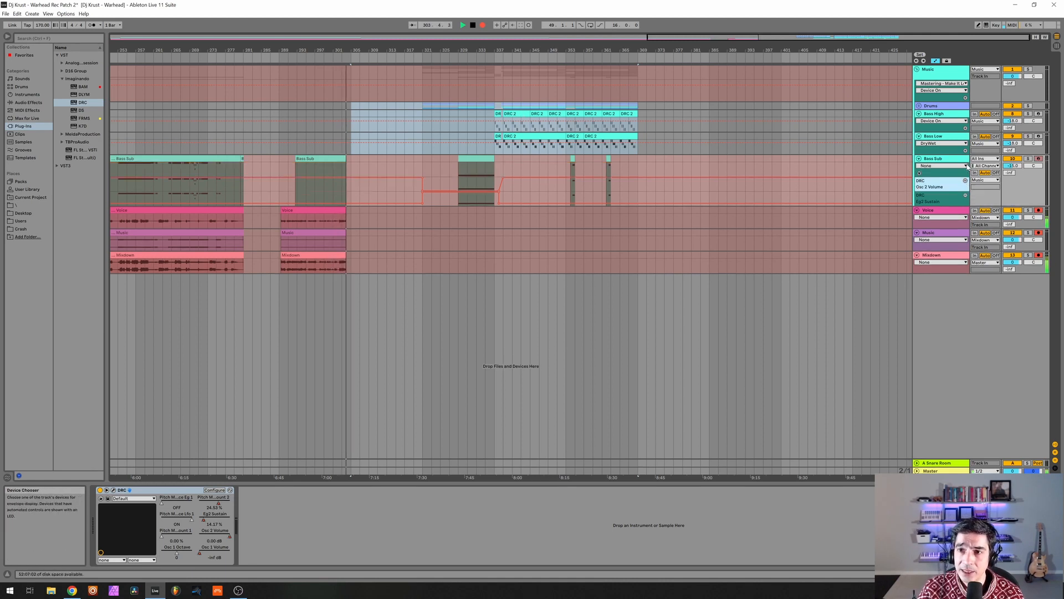
click(967, 166)
click(966, 177)
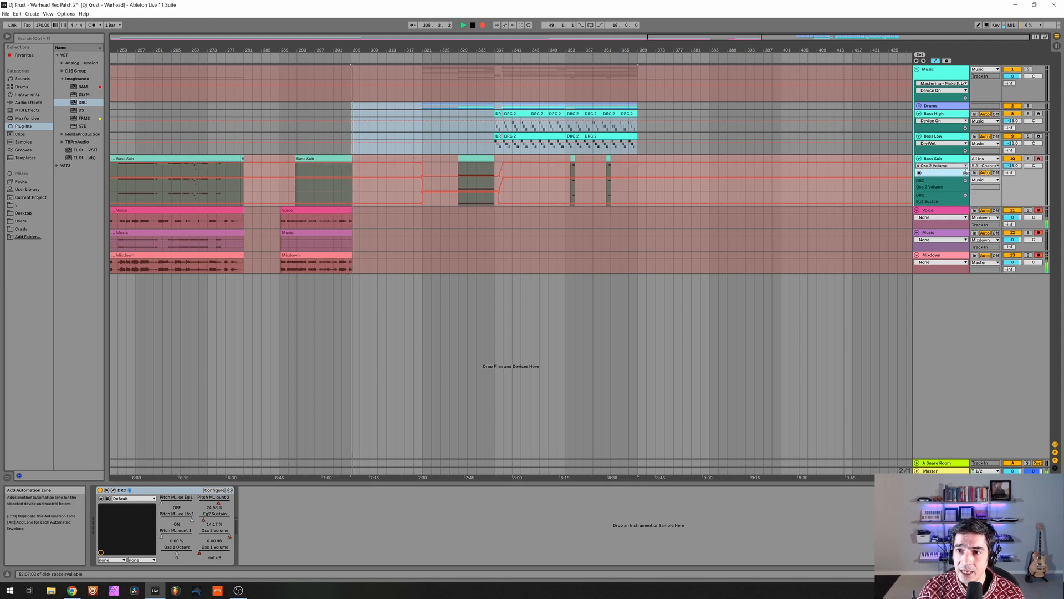
click(966, 166)
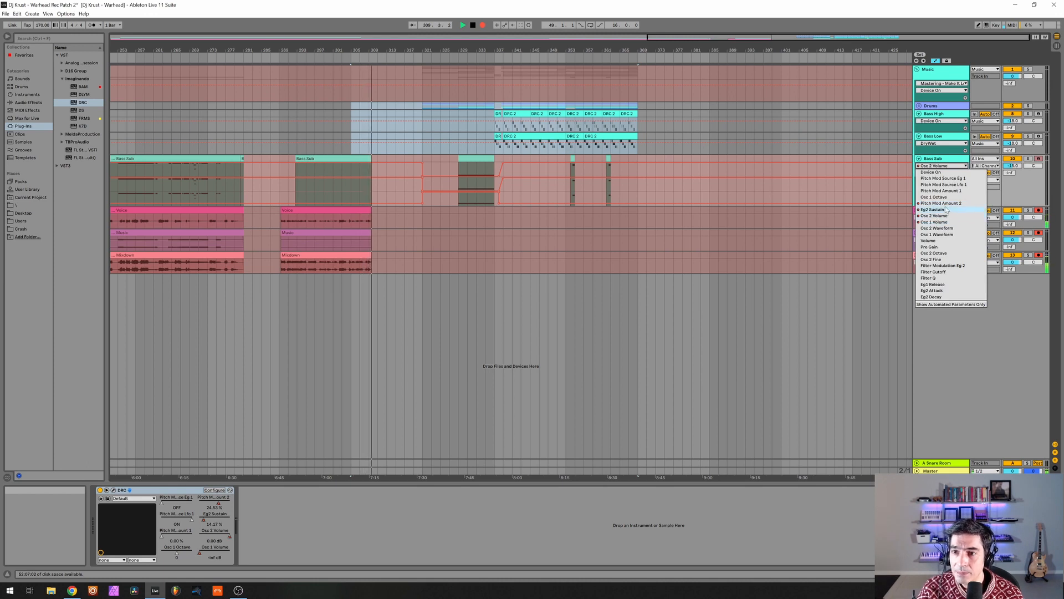
click(943, 202)
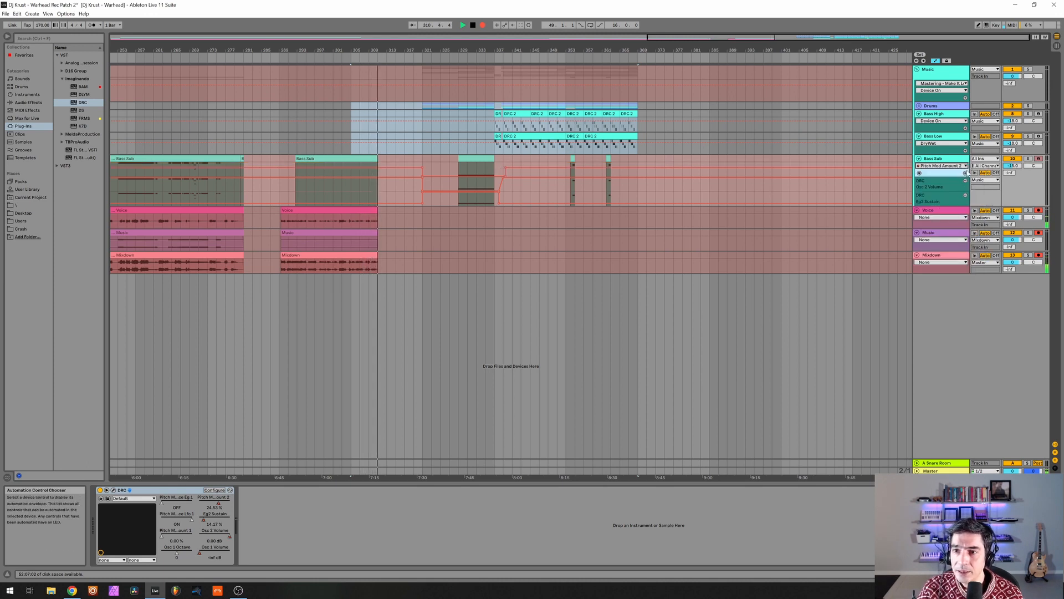
Split Bass Sub's Pitch Mod Amount 2 into its own automation lane and show DRC's Osc 1 Volume in the main lane.
click(965, 173)
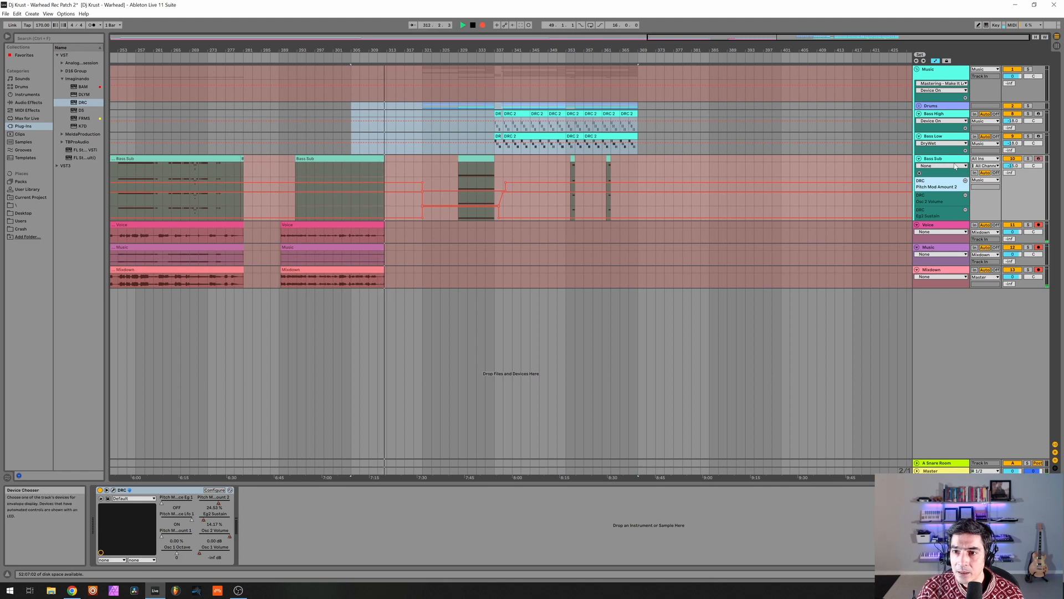
click(956, 166)
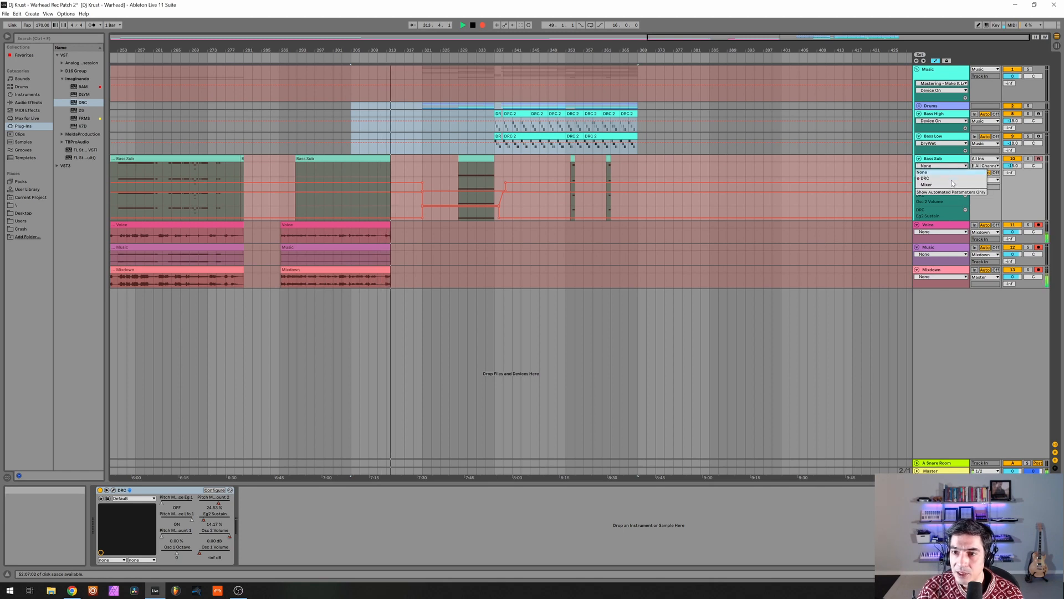
click(940, 171)
click(940, 168)
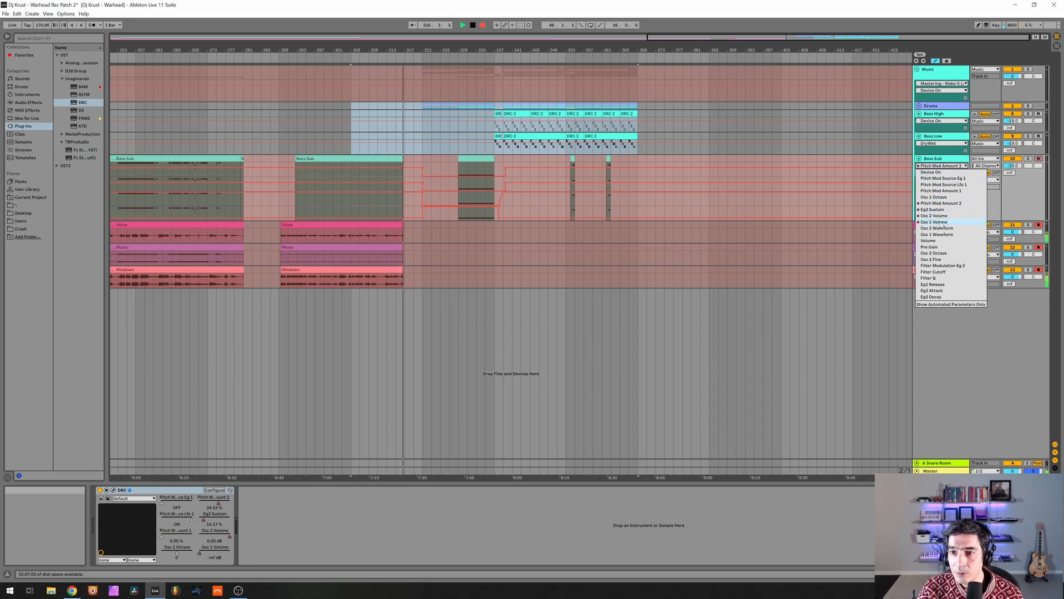
click(940, 223)
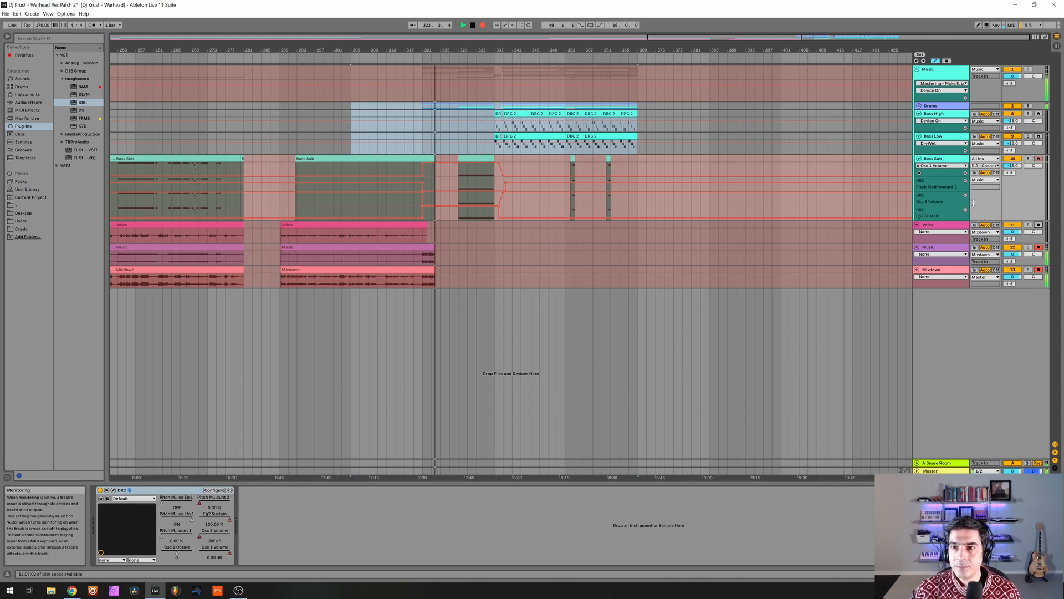
Show the Music group's devices and the Bass Sub's DRC while the section plays, and re-arm the Voice track for recording.
click(953, 71)
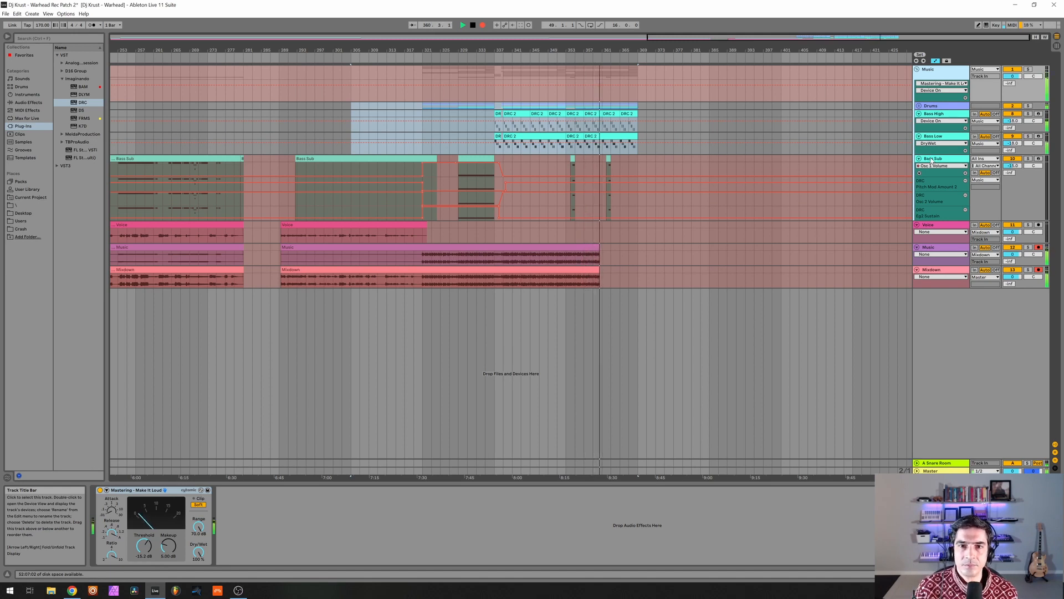
click(933, 160)
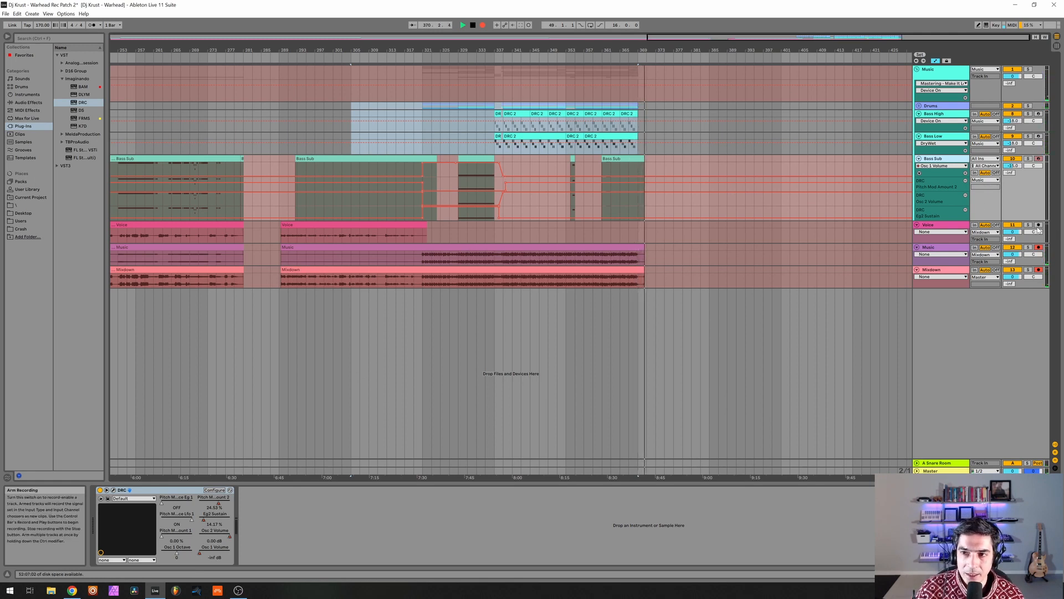
click(1039, 225)
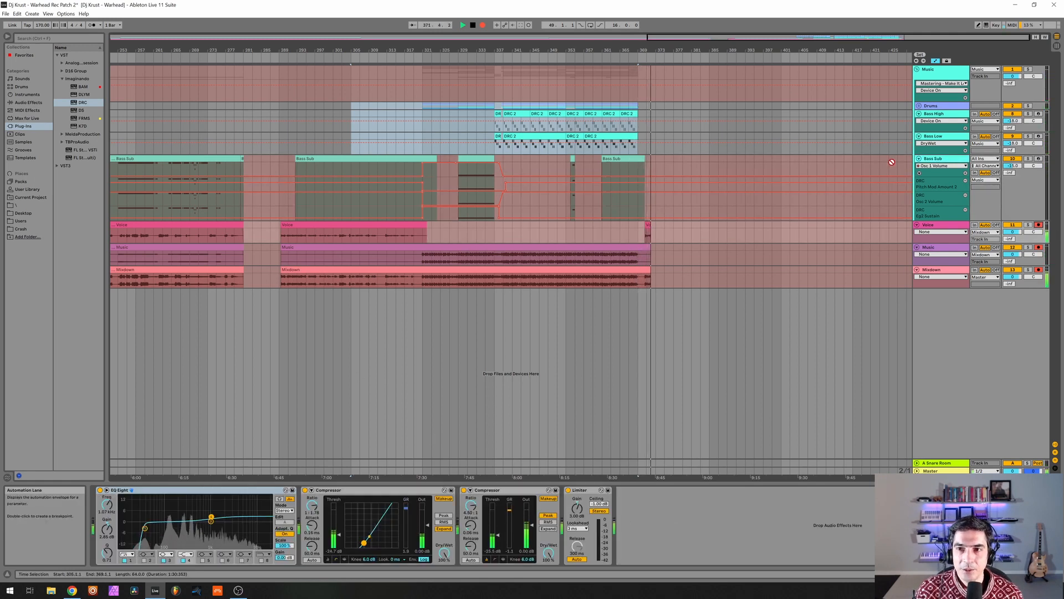